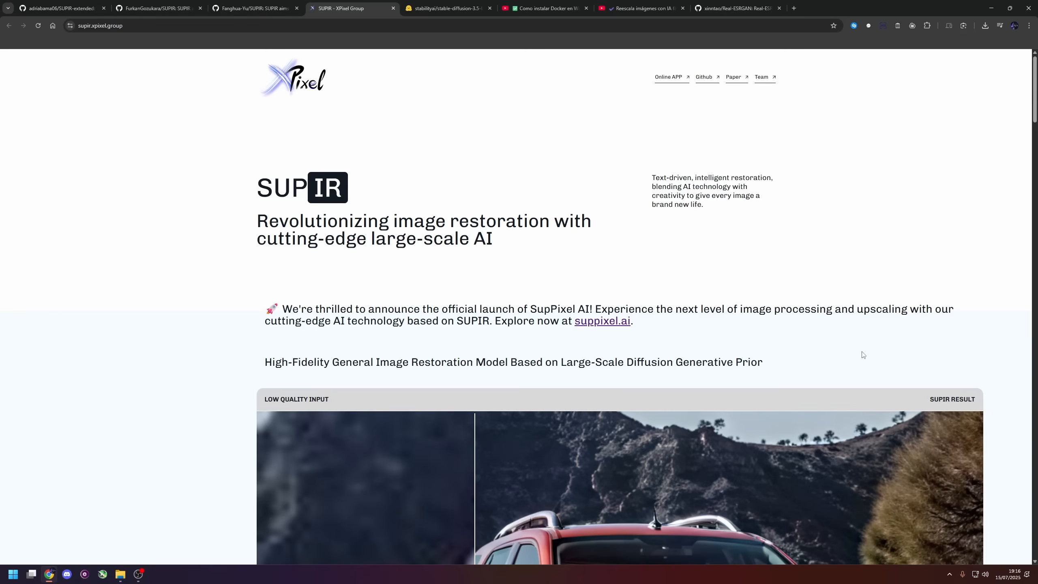
Step: Compare the low-quality input with the SUPIR result on the red car sample of the SUPIR project page
left_click(432, 3)
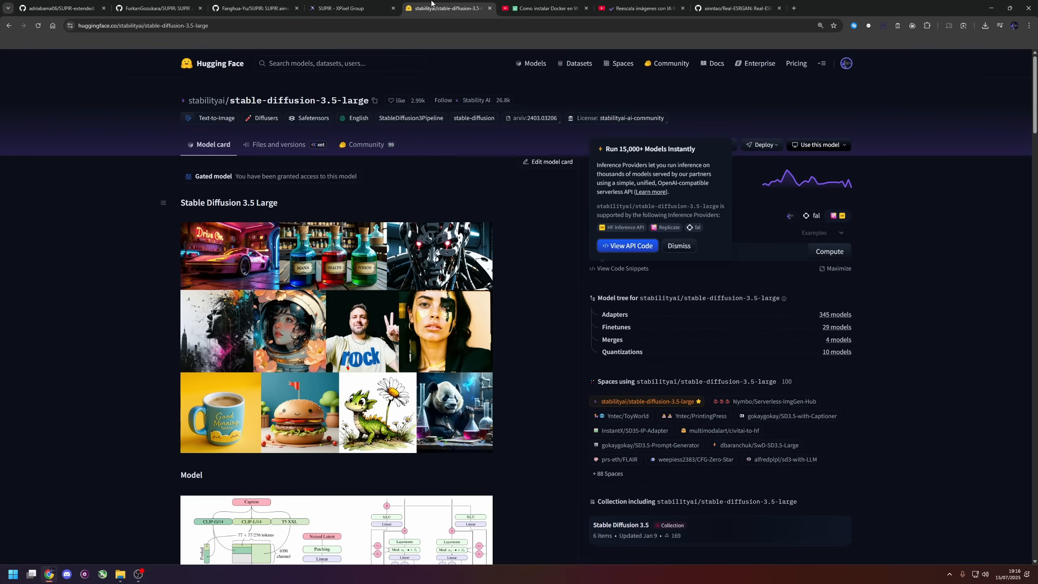
left_click(380, 9)
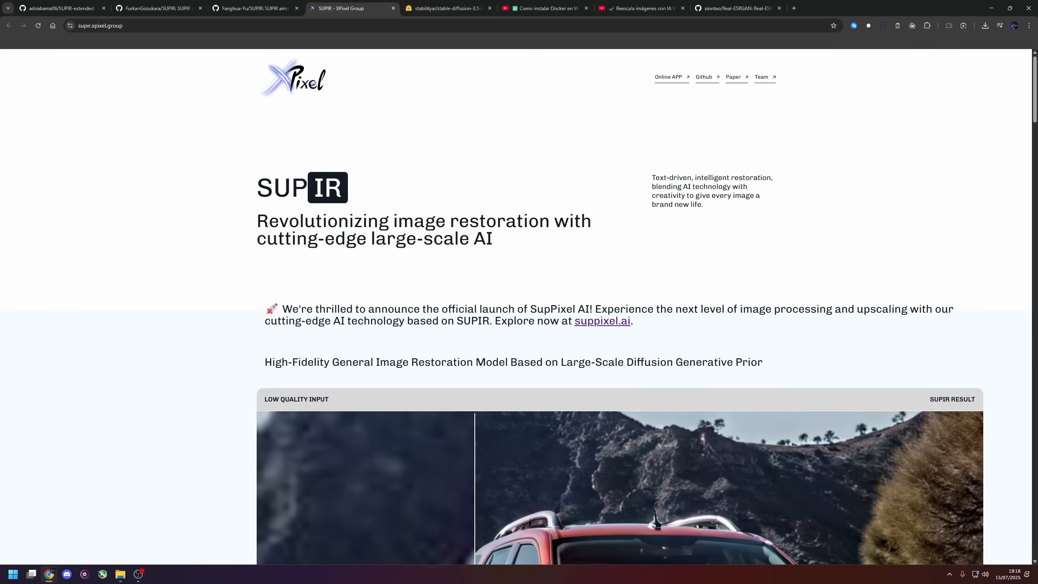
scroll(398, 239, "down", 6)
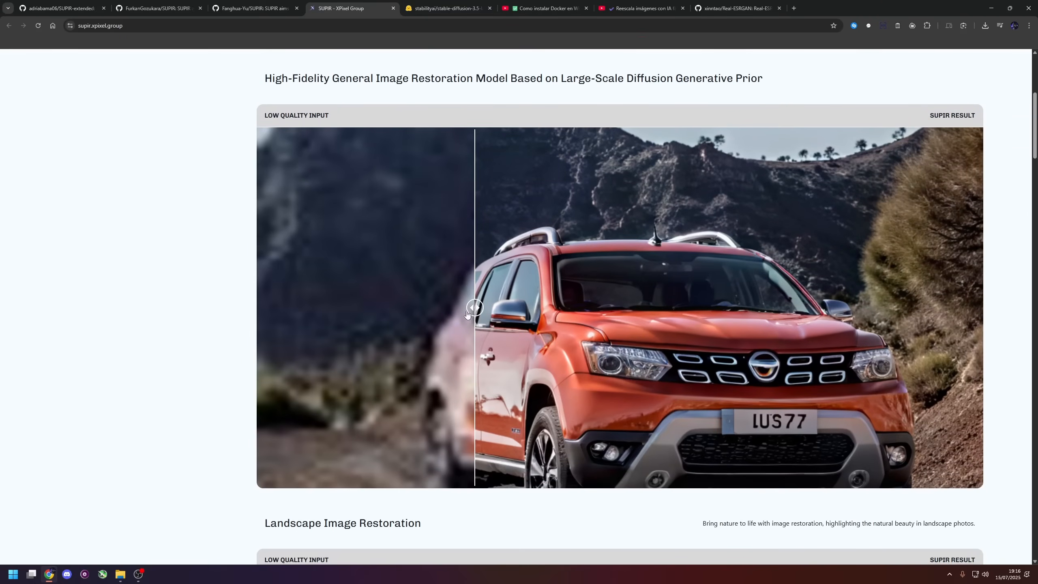
left_click_drag(468, 314, 603, 331)
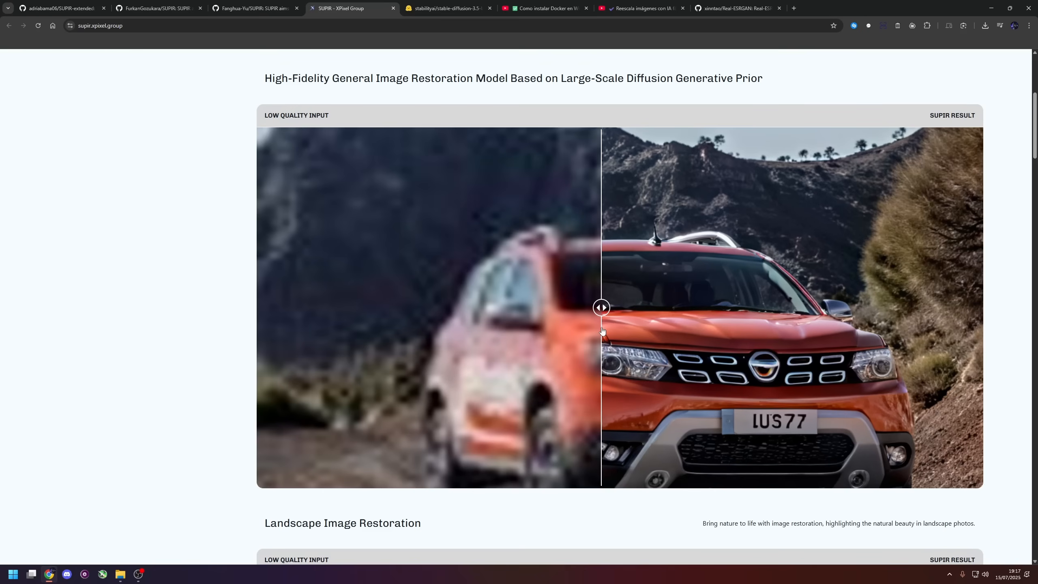
left_click_drag(603, 331, 986, 323)
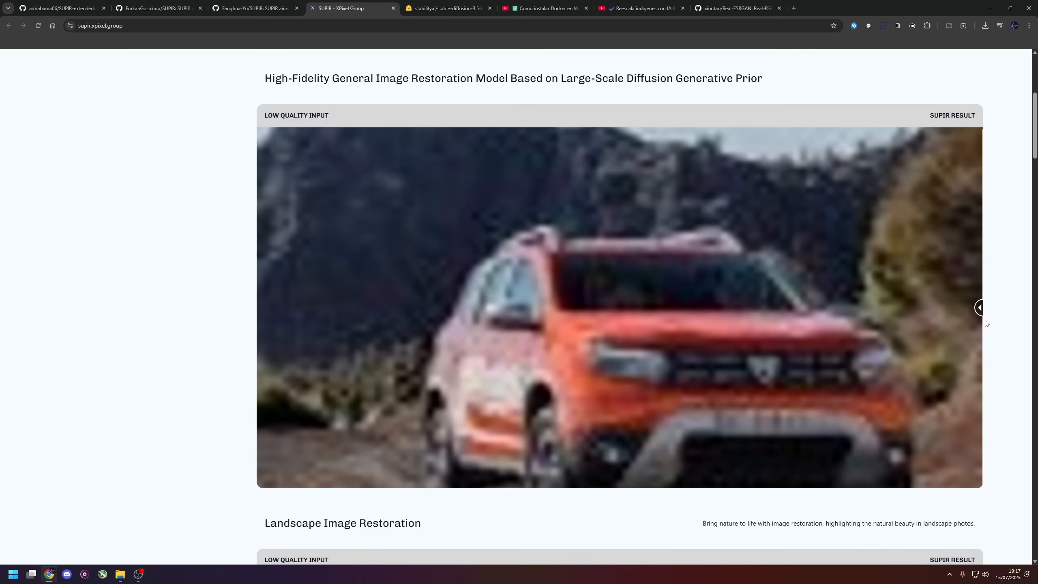
left_click_drag(985, 324, 252, 341)
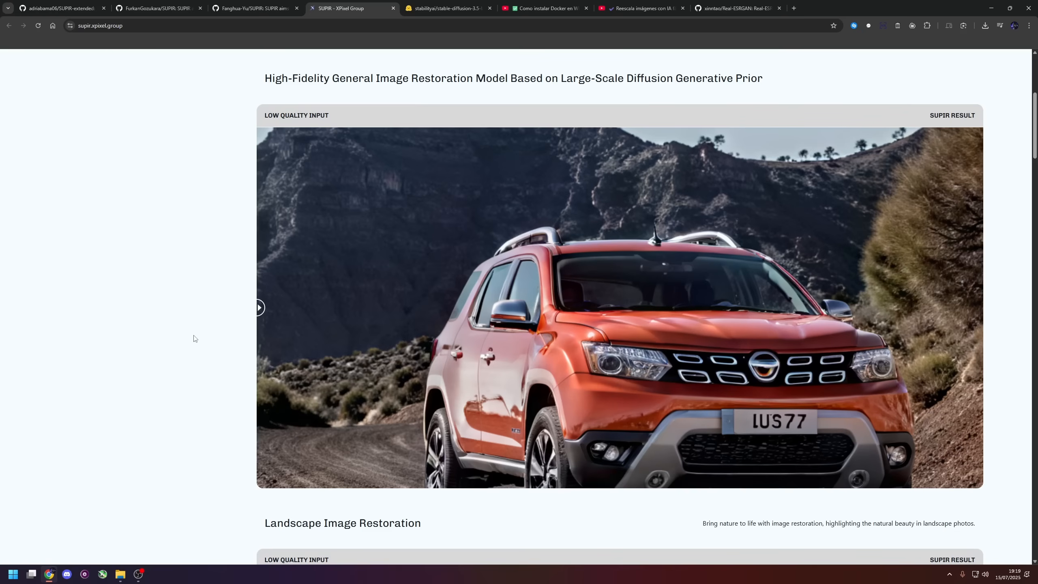
left_click_drag(260, 308, 690, 380)
Step: Compare the low-quality inputs with the SUPIR results in the landscape and animal image restoration samples
scroll(691, 380, "down", 8)
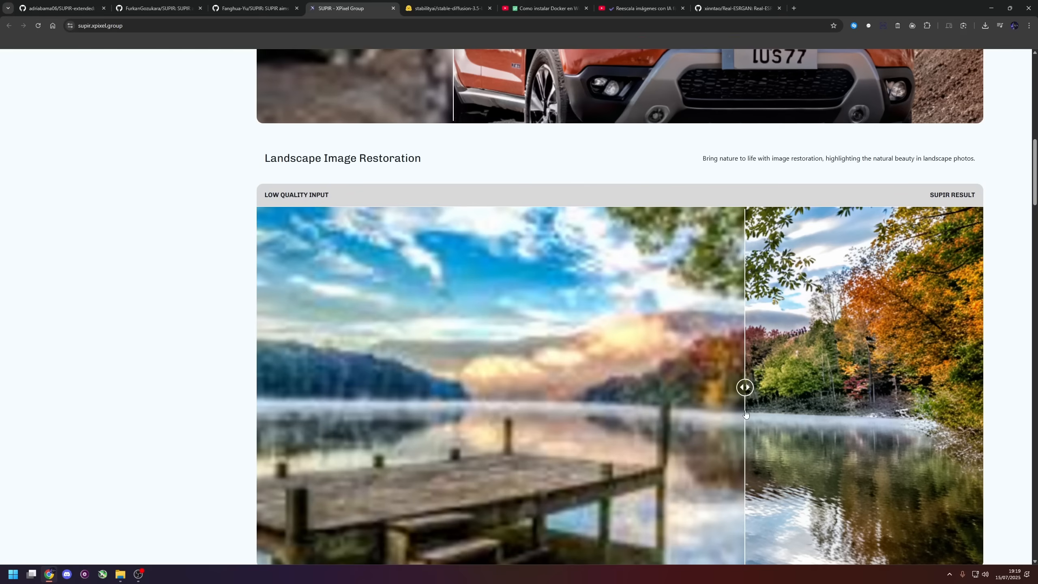
left_click_drag(746, 388, 350, 427)
scroll(349, 427, "down", 20)
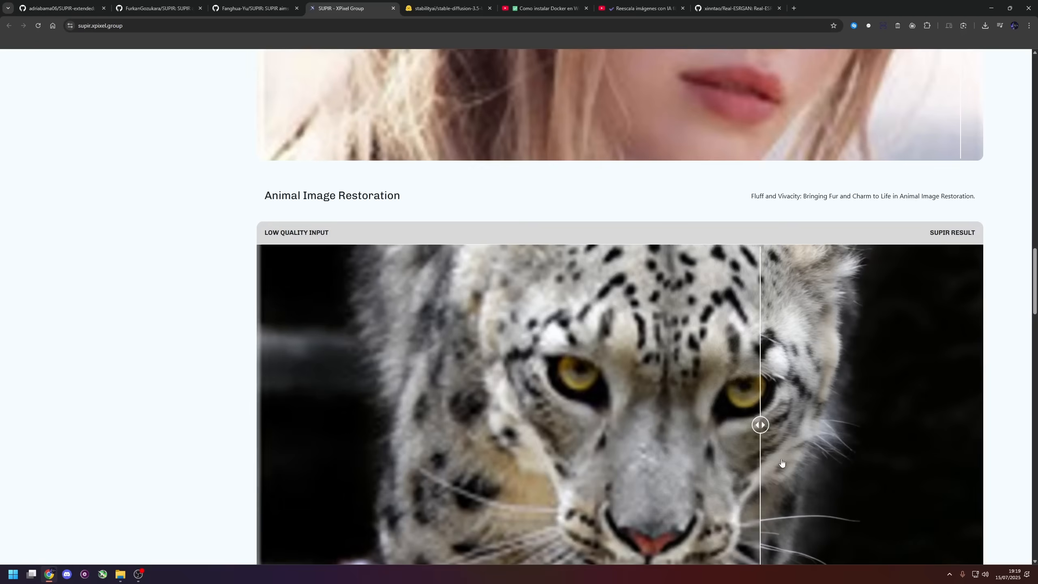
left_click_drag(781, 466, 906, 462)
scroll(912, 429, "down", 3)
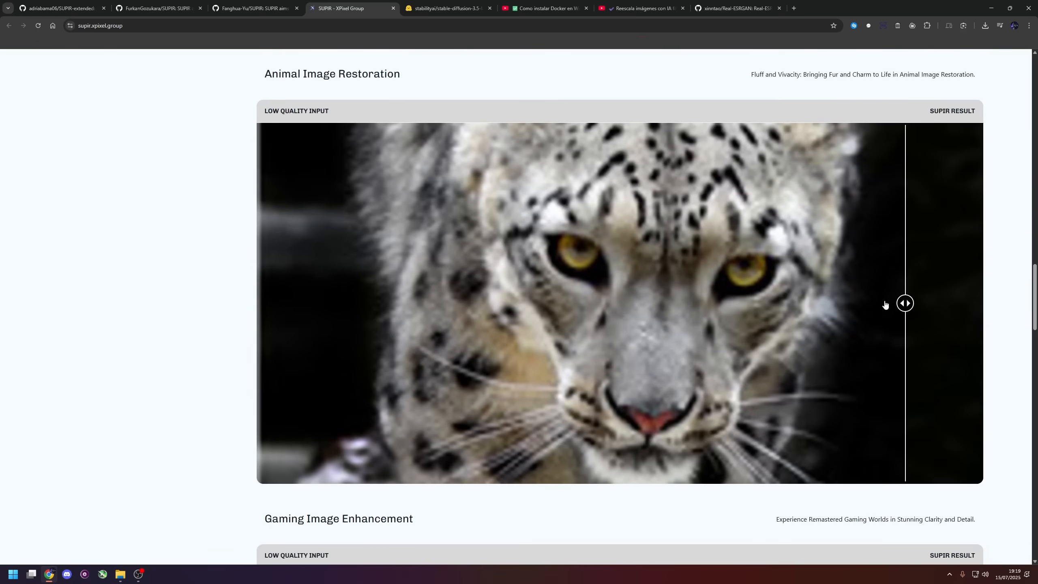
left_click_drag(886, 304, 378, 310)
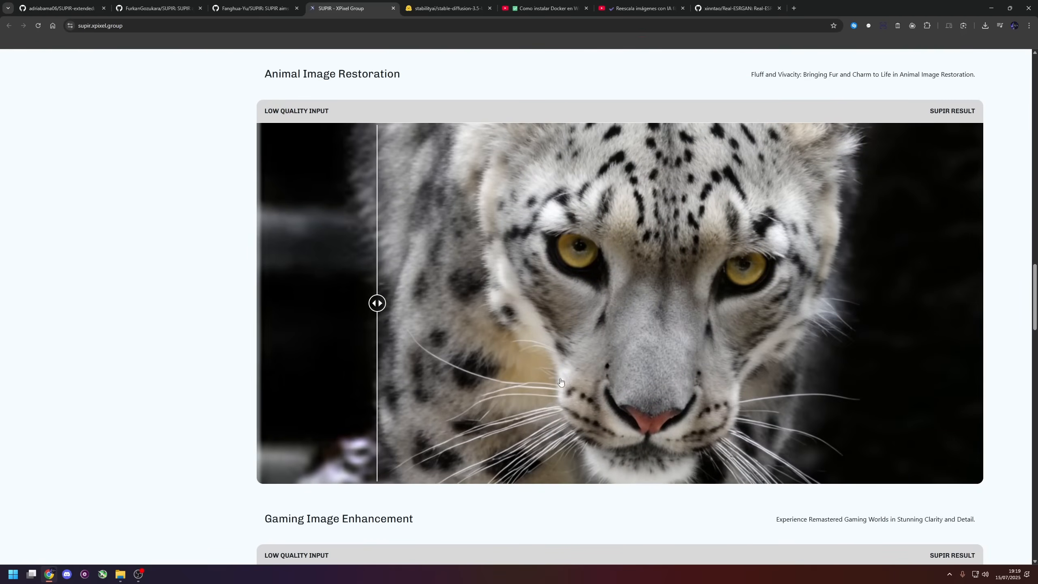
left_click_drag(408, 204, 277, 237)
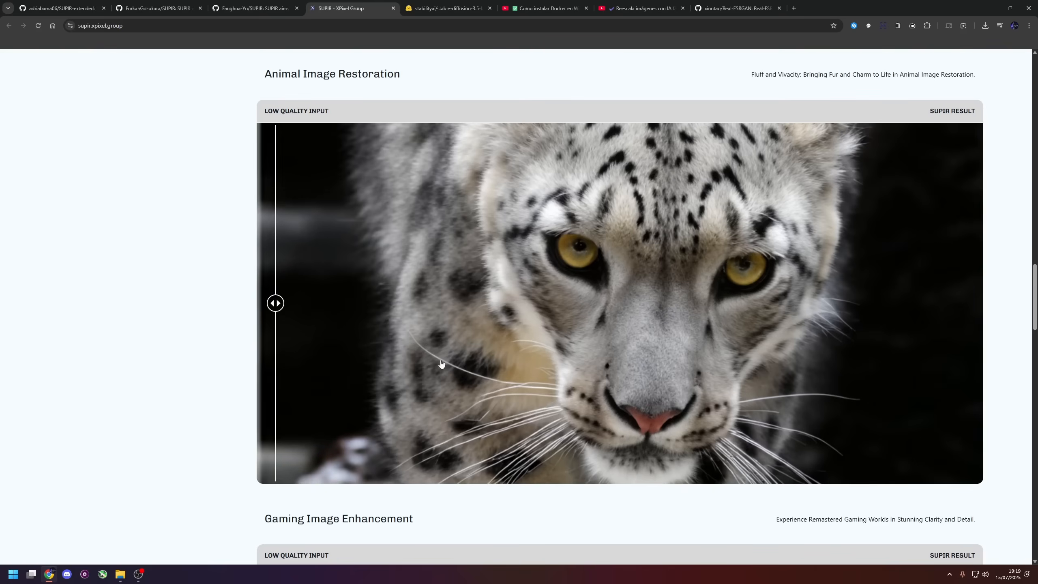
left_click_drag(366, 370, 446, 384)
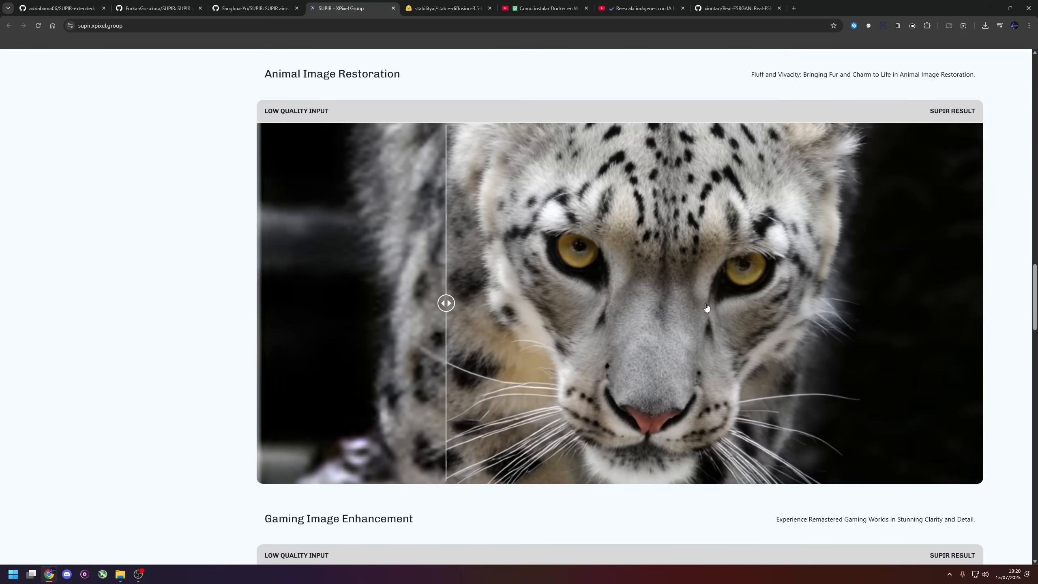
Step: Review the original SUPIR repository, its fork, the SUPIR-extended fork and the video on installing Docker in Windows
left_click(285, 3)
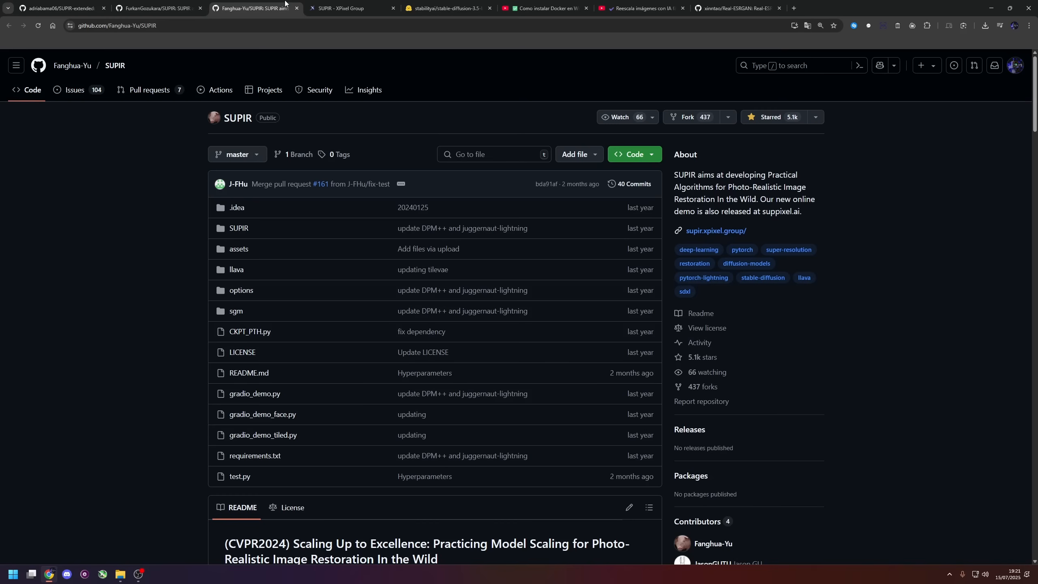
left_click(171, 7)
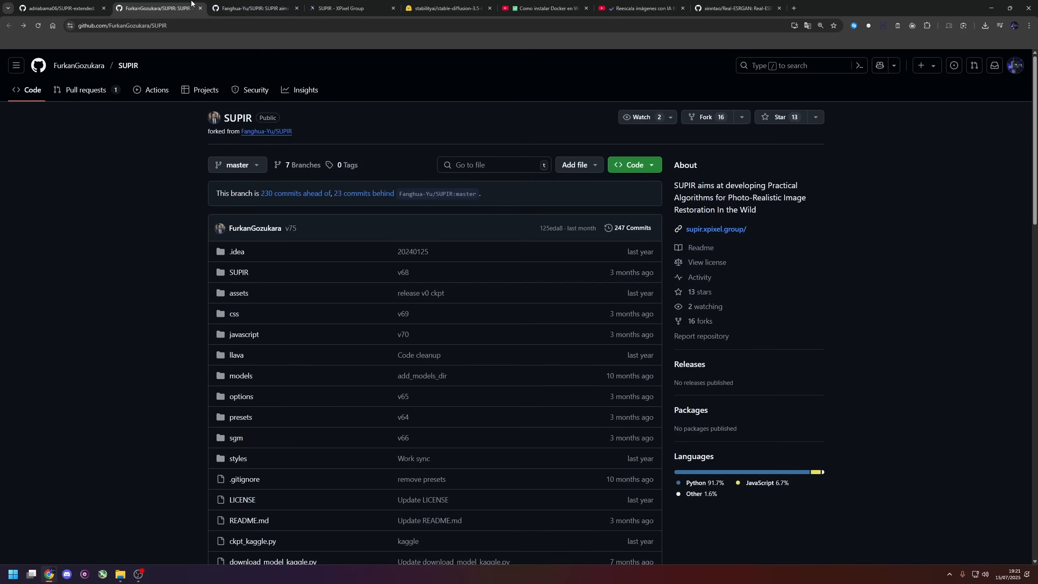
left_click(80, 3)
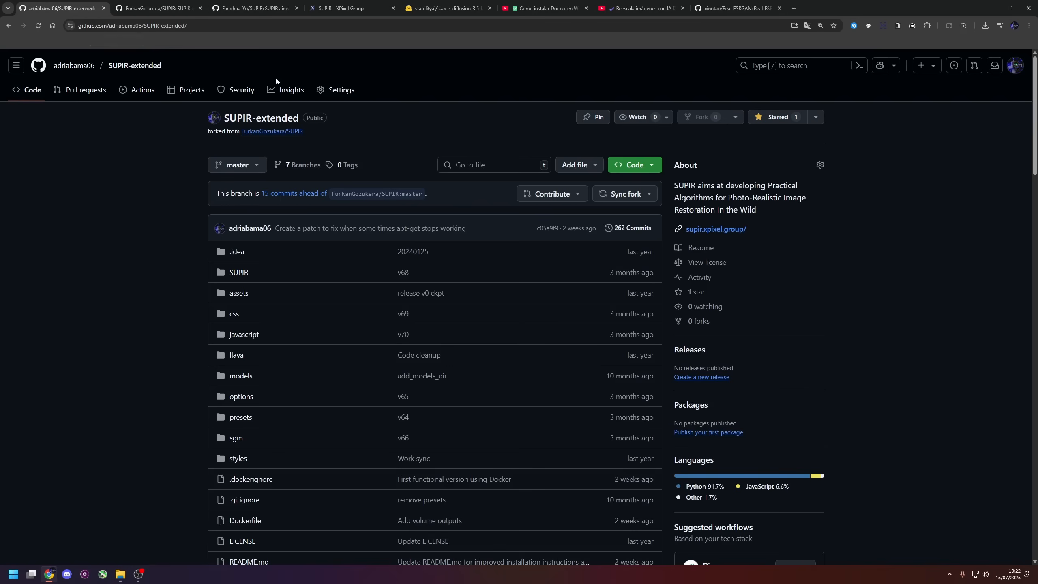
left_click(528, 5)
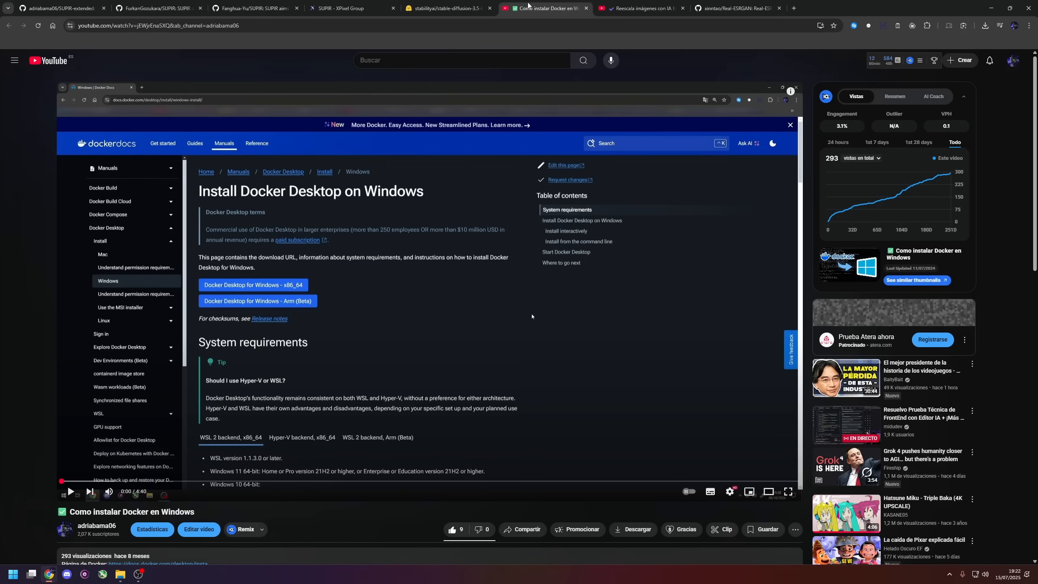
Step: Download the SUPIR-extended repository from GitHub as a ZIP archive
key("ctrl+1")
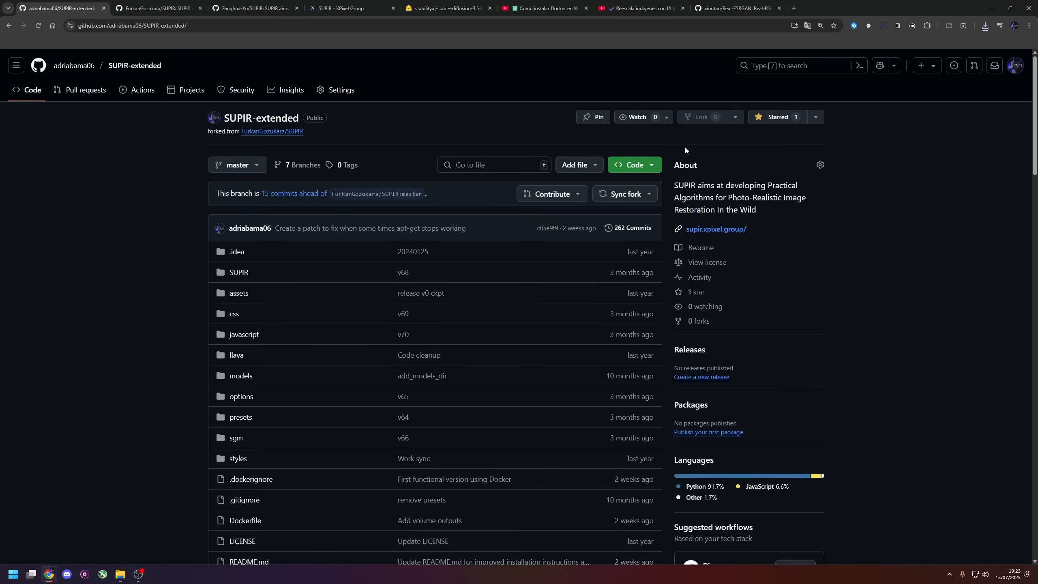
left_click(630, 165)
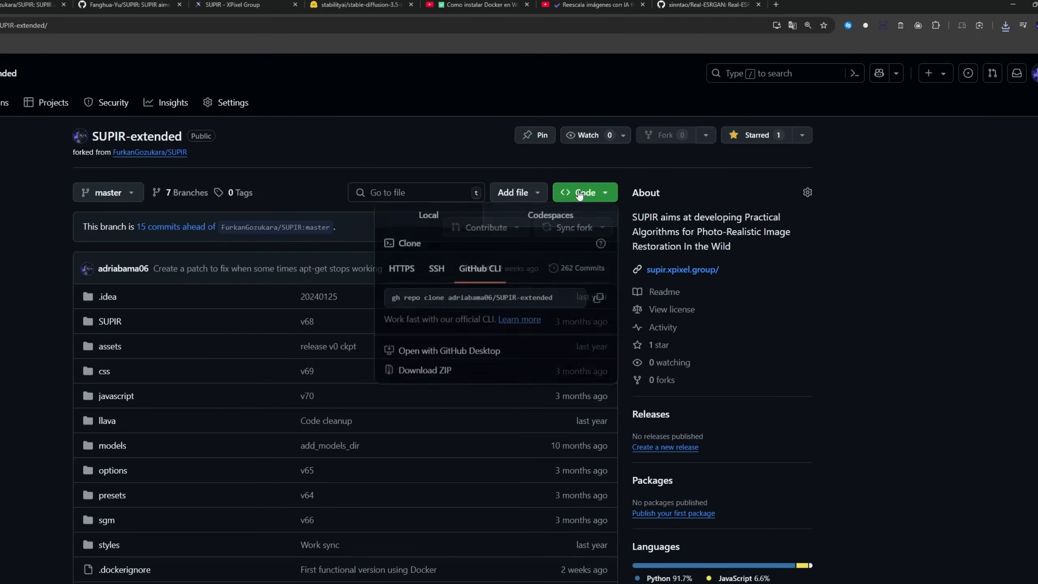
left_click(423, 375)
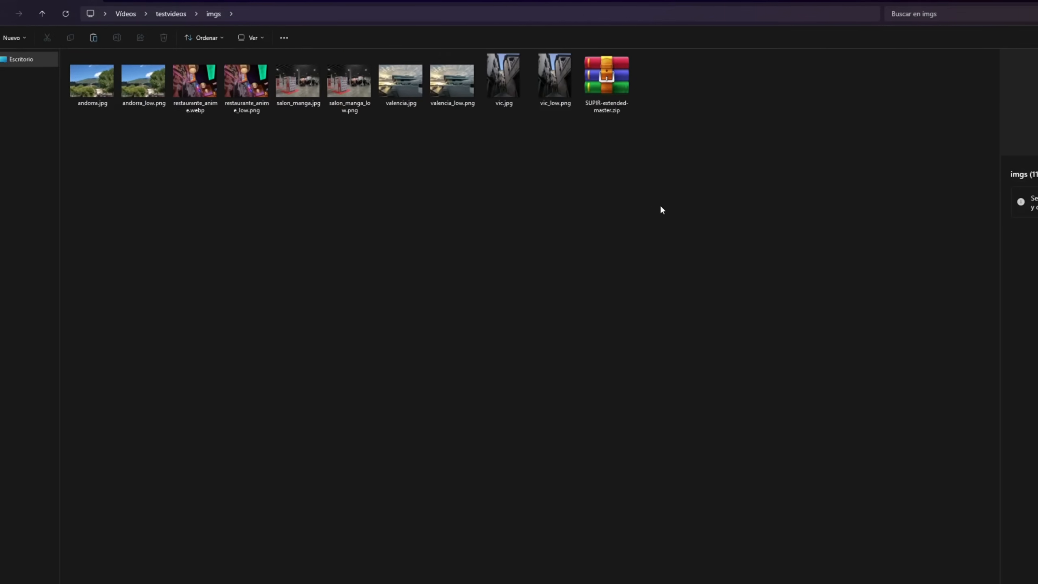
Step: Extract SUPIR-extended-master.zip inside the imgs folder with WinRAR
left_click_drag(703, 180, 513, 162)
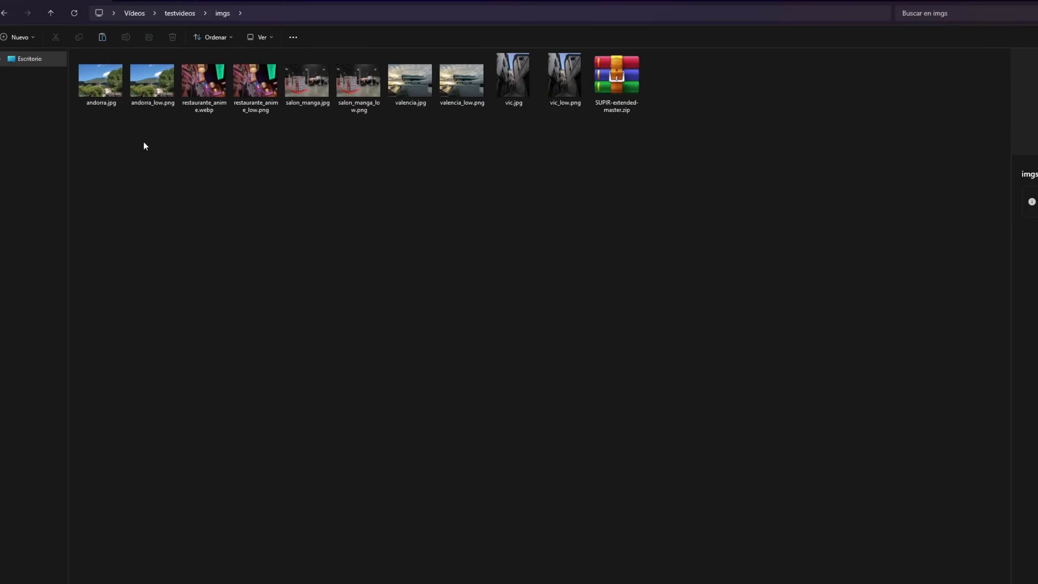
left_click(635, 105)
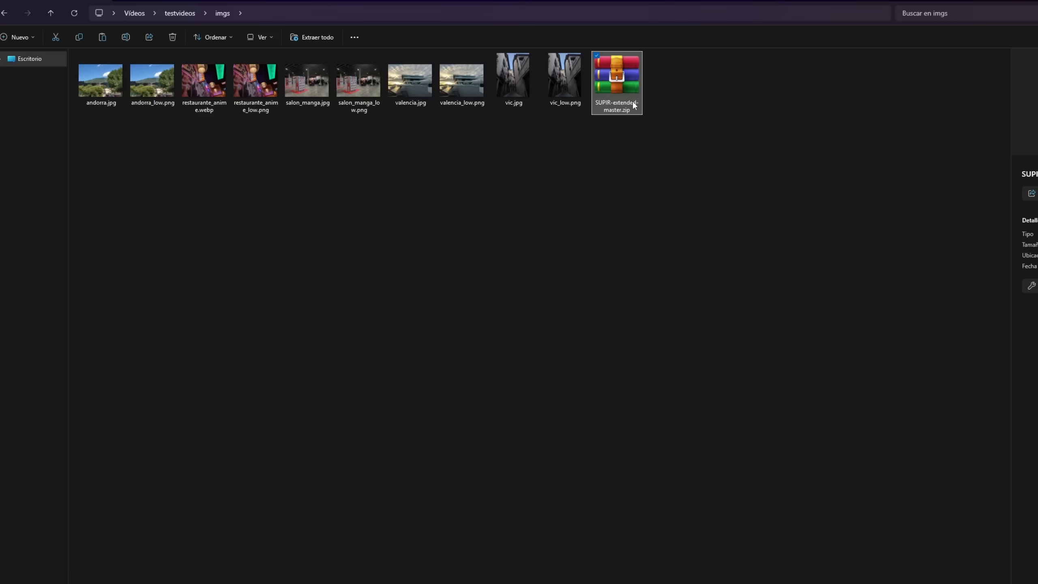
right_click(634, 105)
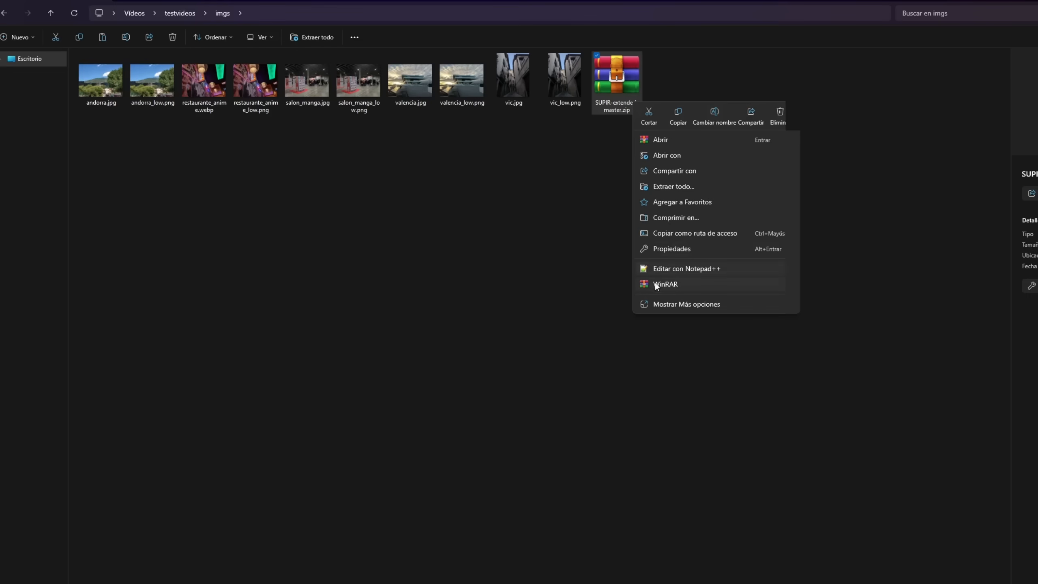
mouse_move(656, 285)
left_click(874, 336)
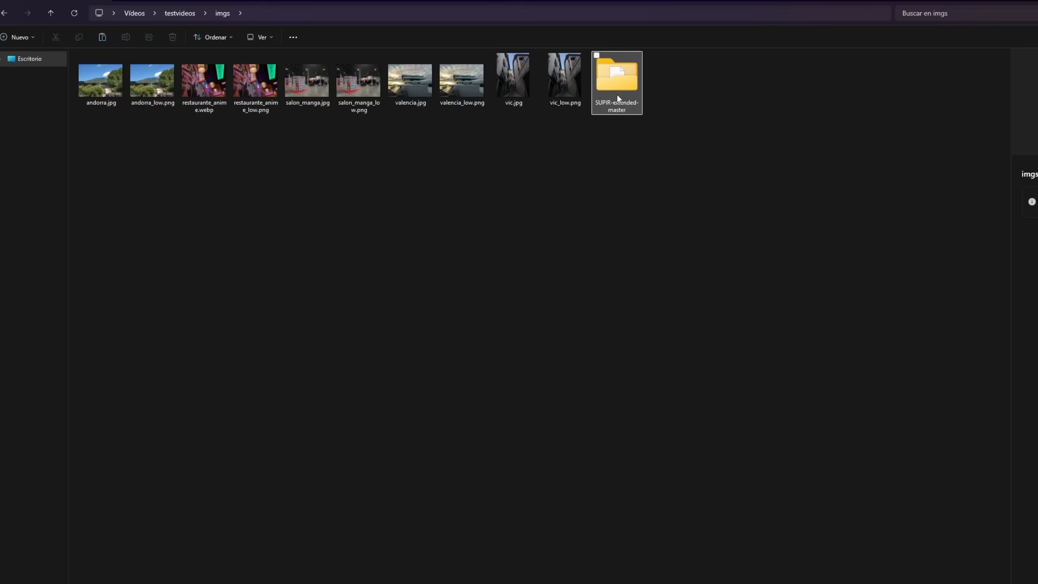
Step: Start the containers by running docker compose up -d in a terminal opened in the SUPIR-extended-master folder
double_click(523, 92)
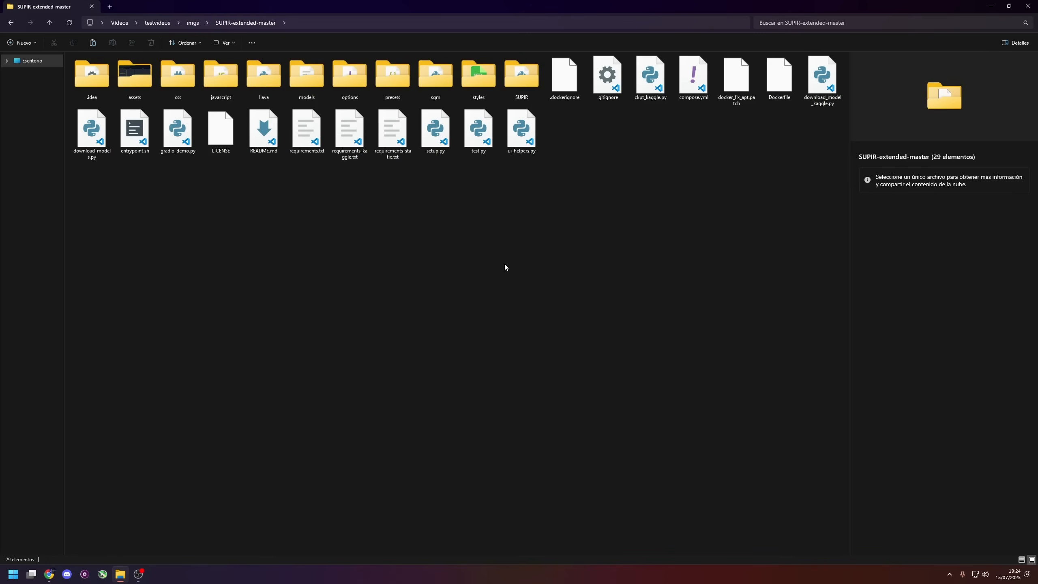
right_click(328, 204)
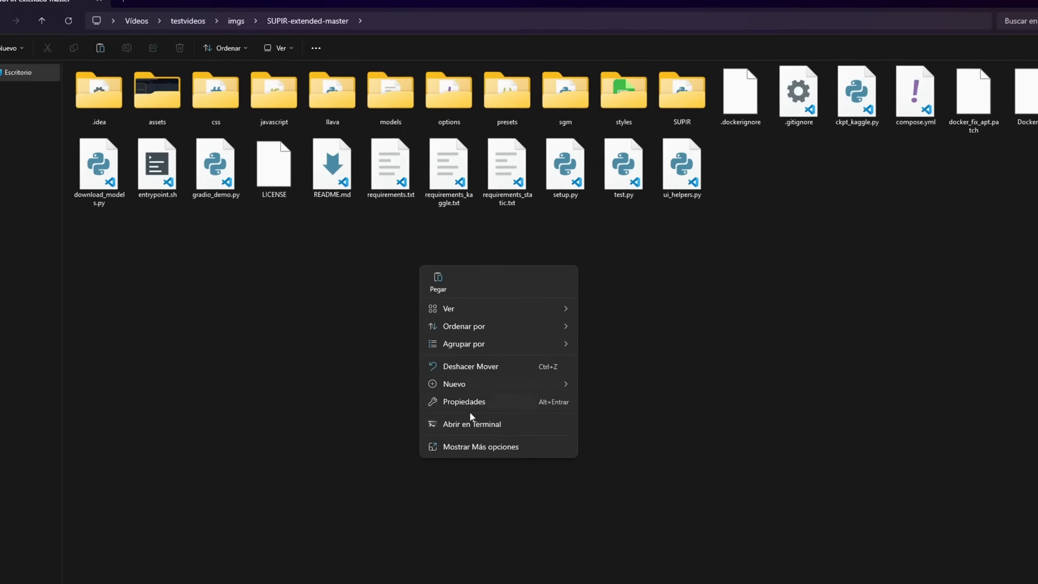
left_click(485, 437)
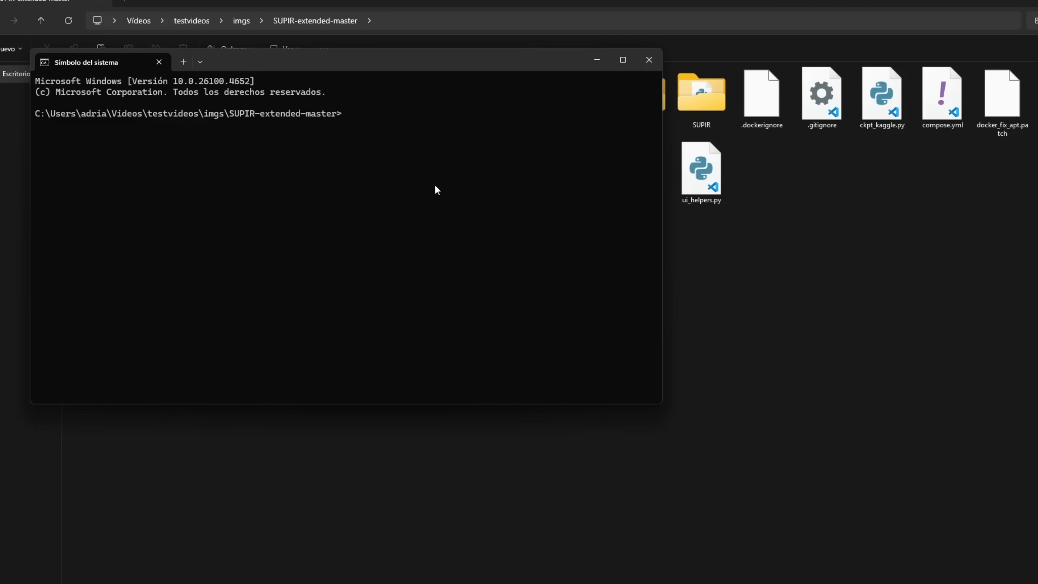
type("docker compose up -d")
key("Return")
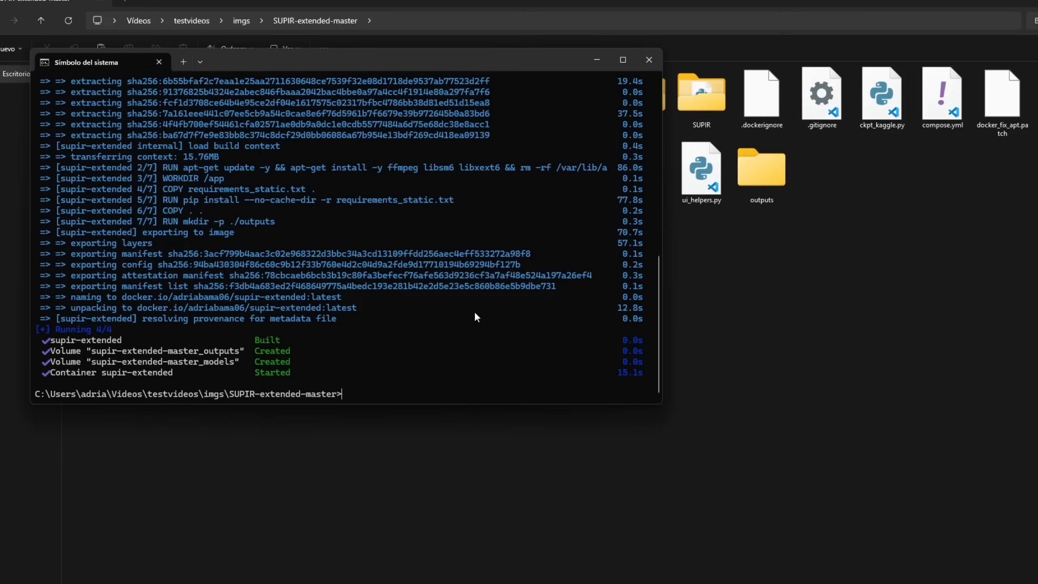
Step: Check the project's outputs and models folders and follow the container logs with docker compose logs -f
left_click(779, 197)
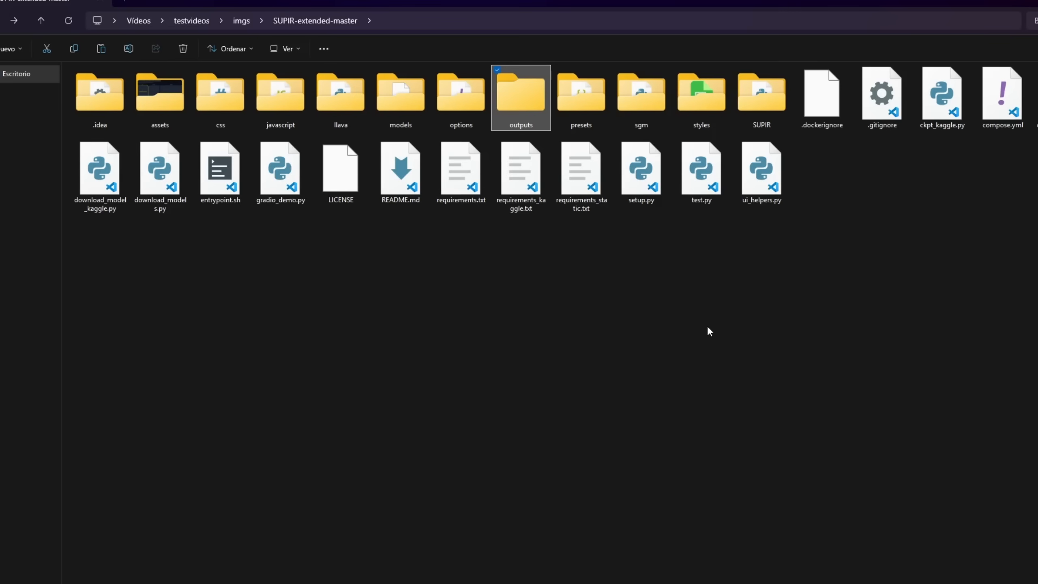
double_click(414, 105)
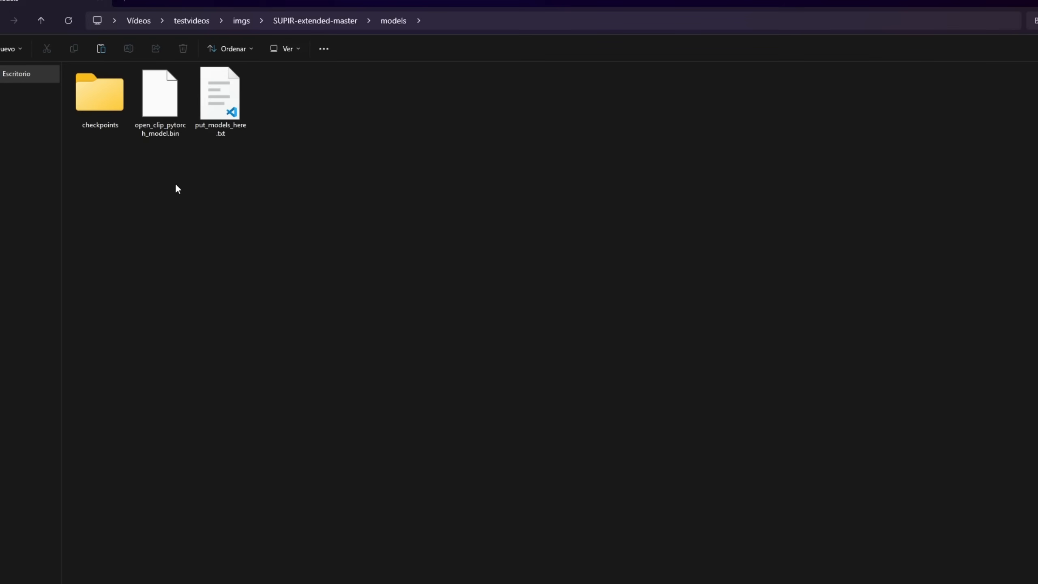
left_click(223, 583)
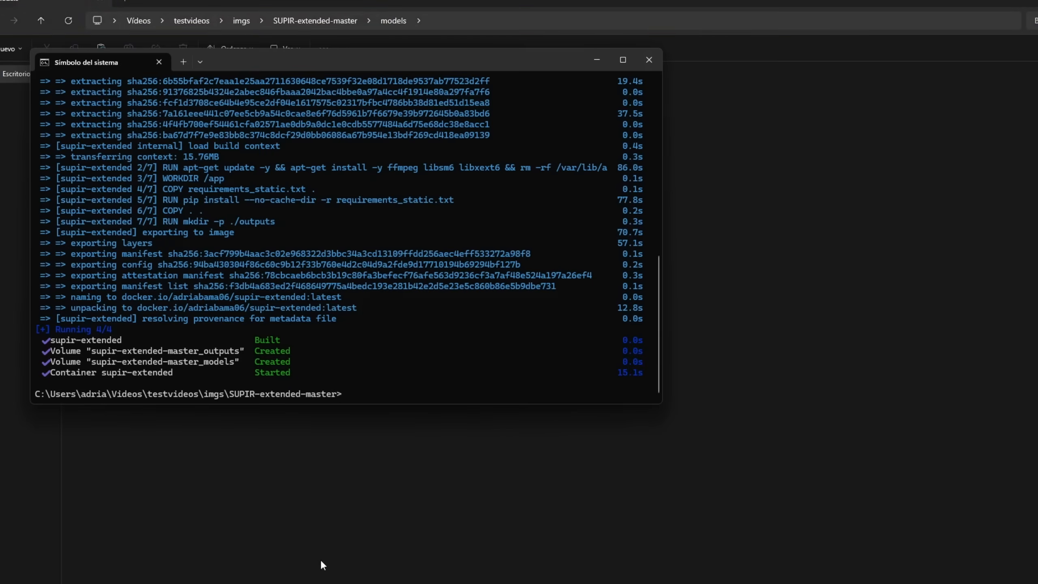
type("docker compose logs -f")
key("Return")
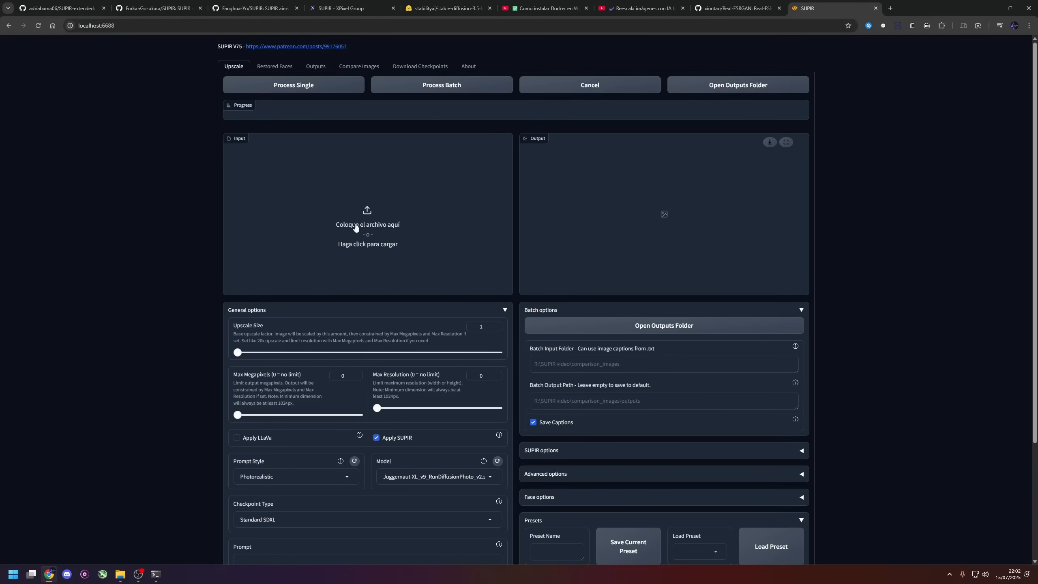
Step: Try the Upscale Size, Max Megapixels and Max Resolution sliders and return them to 1, 0 and 0
scroll(365, 221, "down", 1)
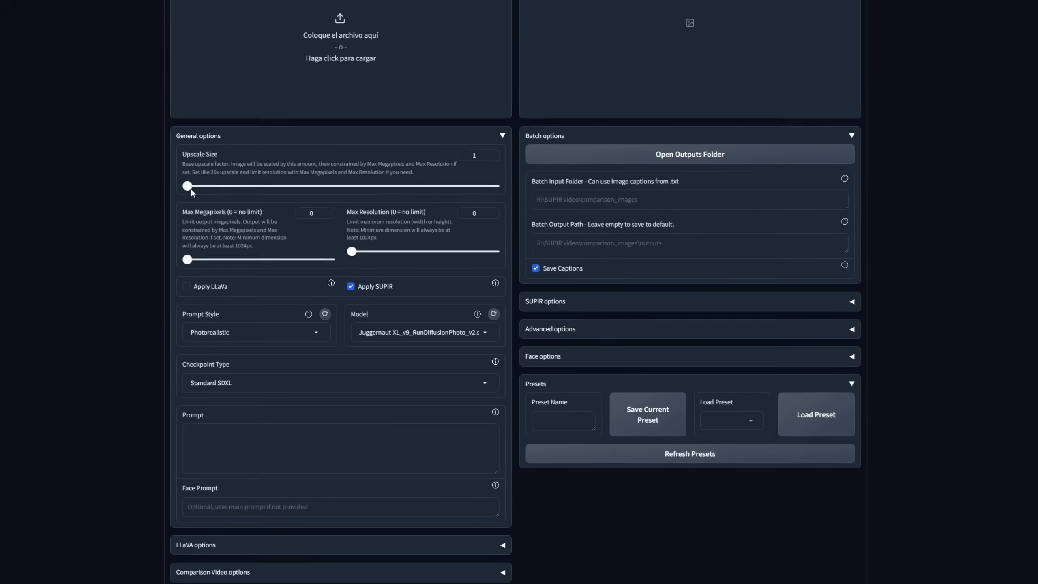
left_click_drag(238, 322, 307, 326)
left_click_drag(265, 189, 98, 209)
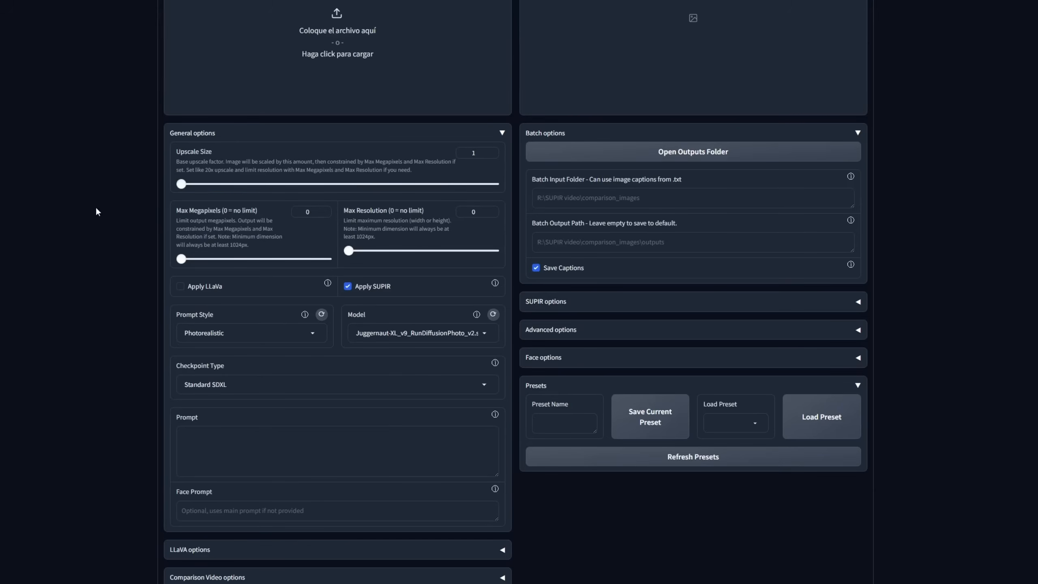
left_click_drag(181, 259, 142, 269)
left_click_drag(348, 251, 275, 272)
Step: Enable Apply LLaVA and expand the LLaVA options
left_click(193, 560)
scroll(192, 556, "down", 4)
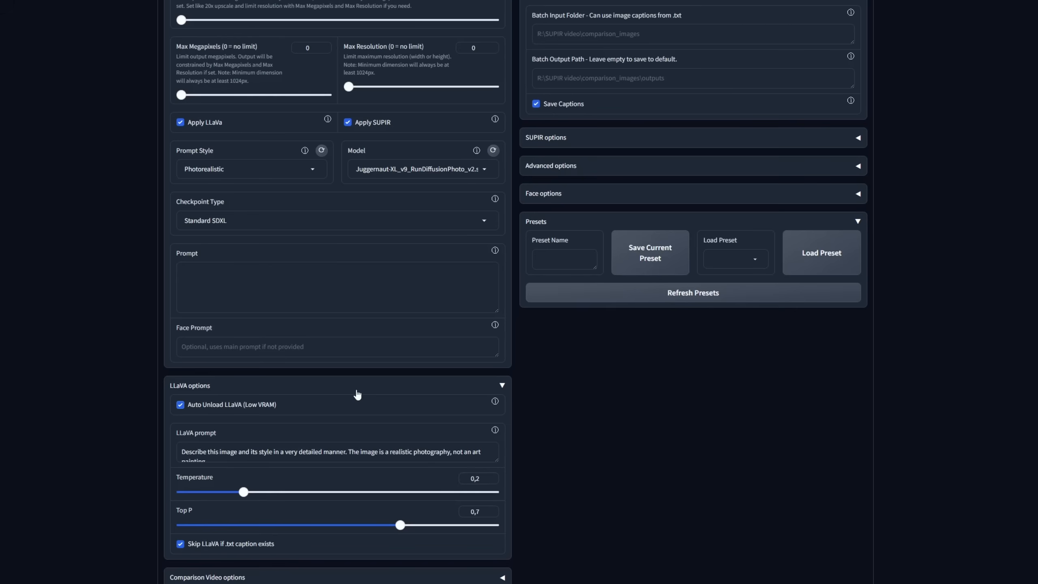
Step: Try filling the Prompt field with placeholder text and clear it again
left_click(293, 301)
type("sdfasasdfasdfsdfsdfasd")
key("ctrl+a")
key("BackSpace")
scroll(243, 415, "up", 5)
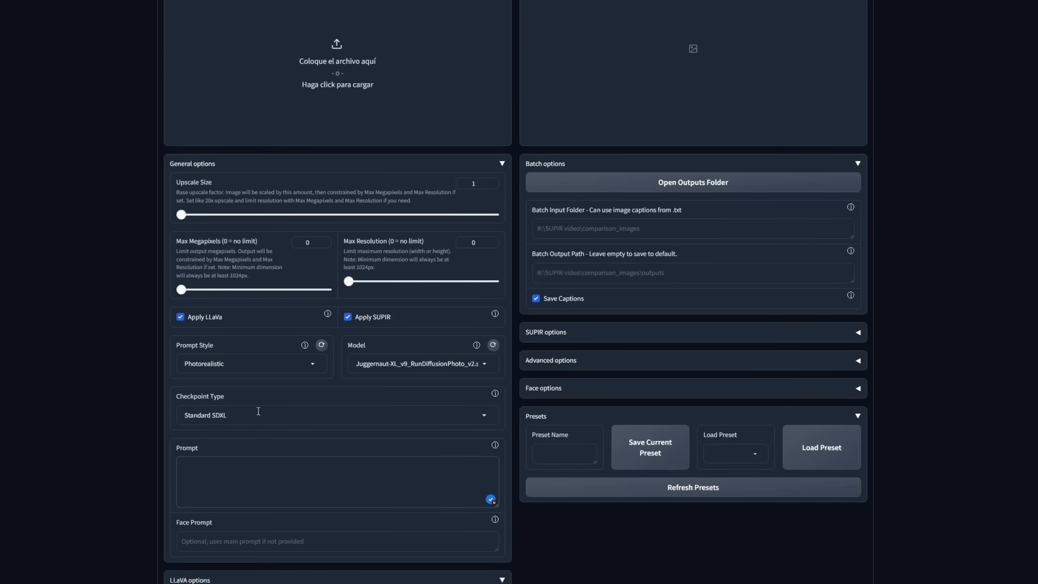
Step: Try the Person prompt style, check the LLaVA prompt it produces, and return the style to Photorealistic
left_click(293, 363)
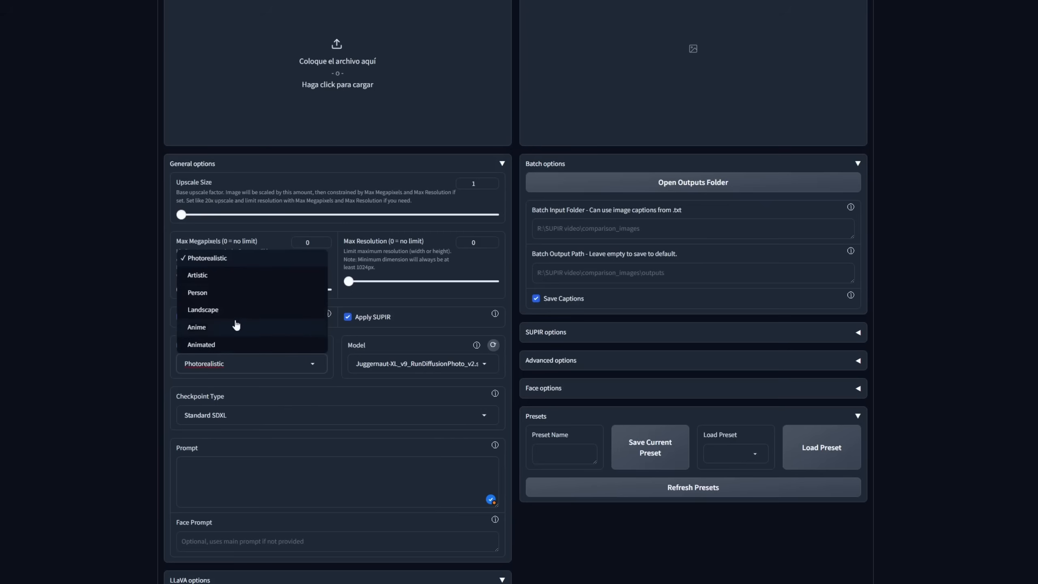
left_click(223, 295)
scroll(212, 338, "down", 5)
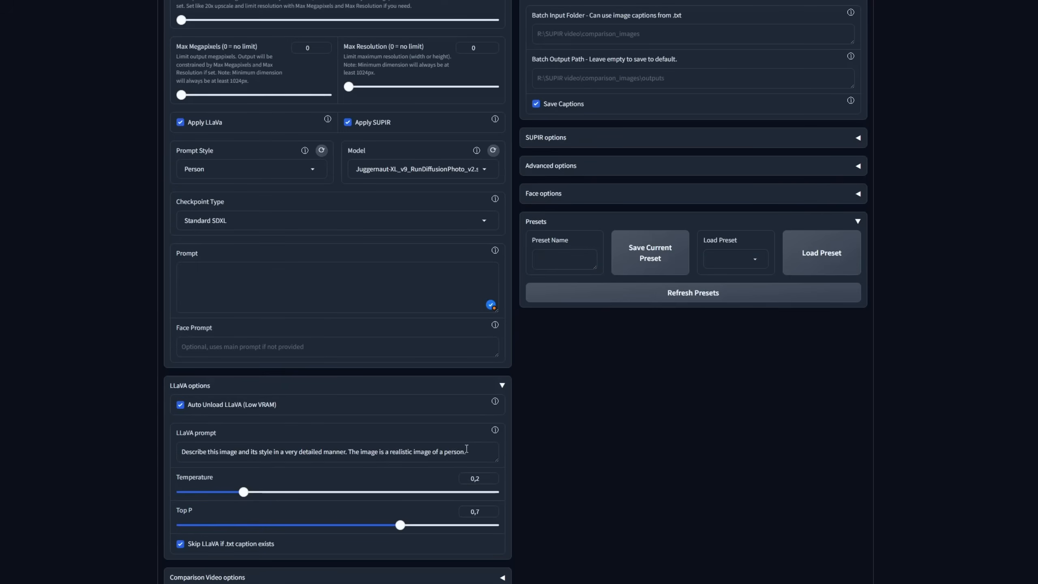
left_click_drag(466, 449, 112, 432)
left_click(242, 170)
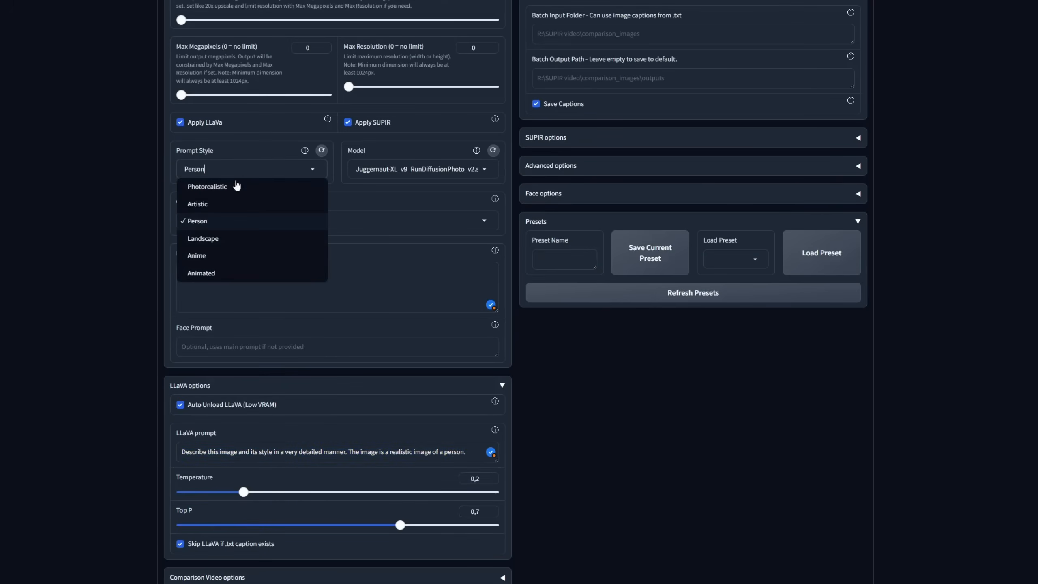
left_click(230, 184)
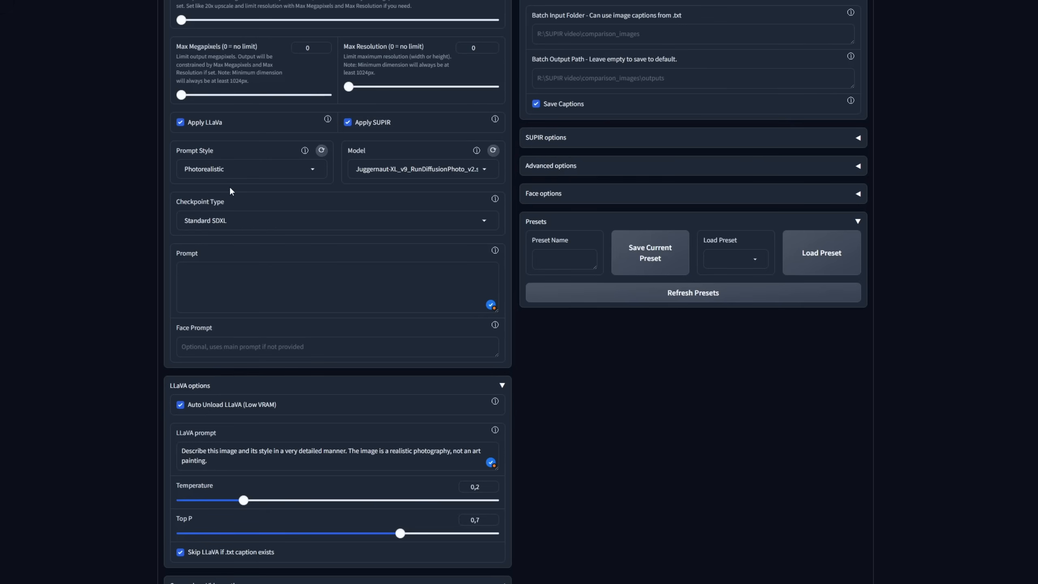
Step: Keep the Juggernaut-XL_v9_RunDiffusionPhoto_v2 model selected and load andorra_low.png as the input image
left_click(438, 169)
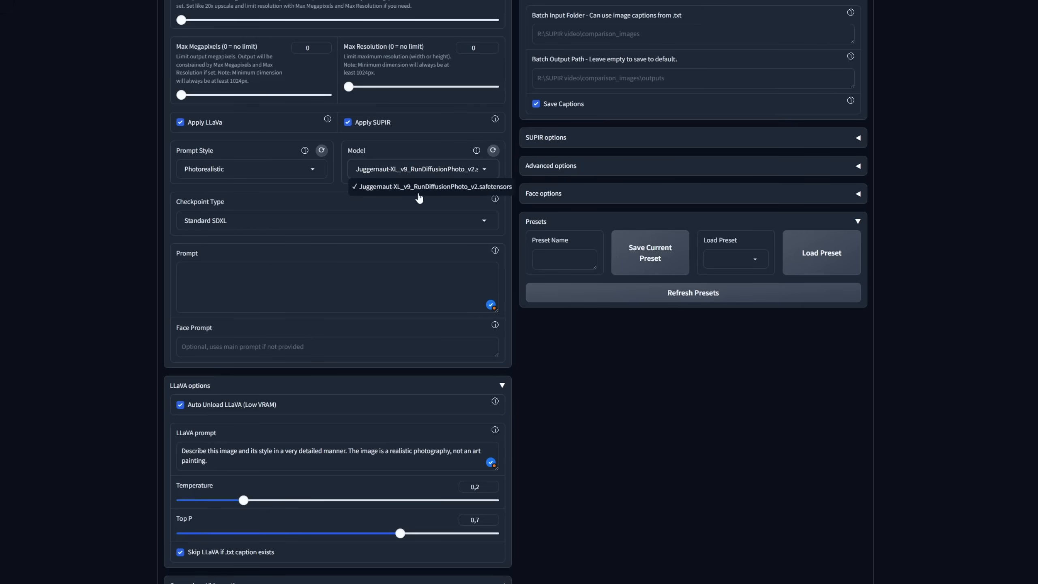
left_click(446, 188)
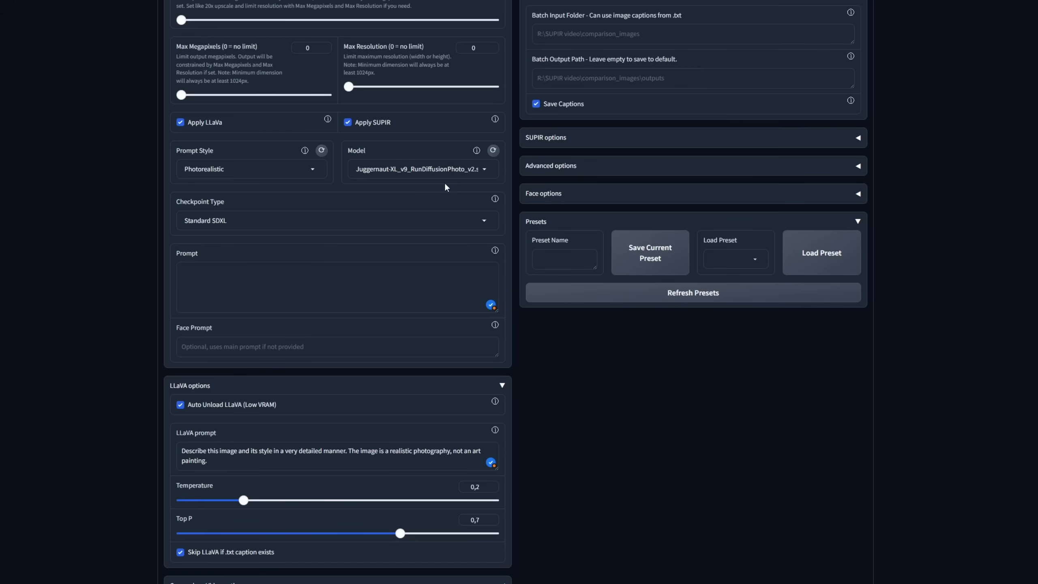
scroll(443, 212, "up", 8)
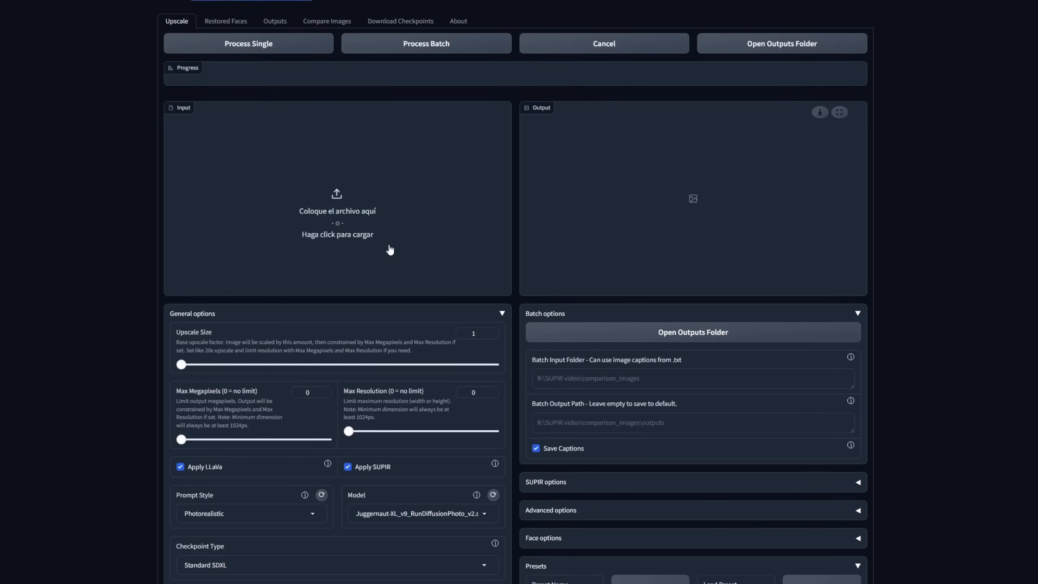
left_click(313, 201)
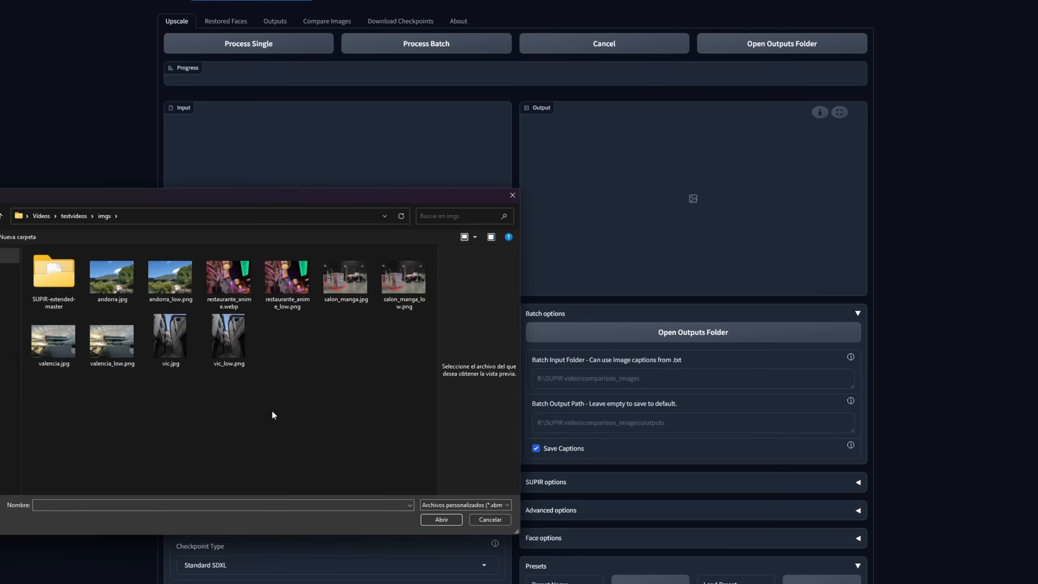
double_click(166, 291)
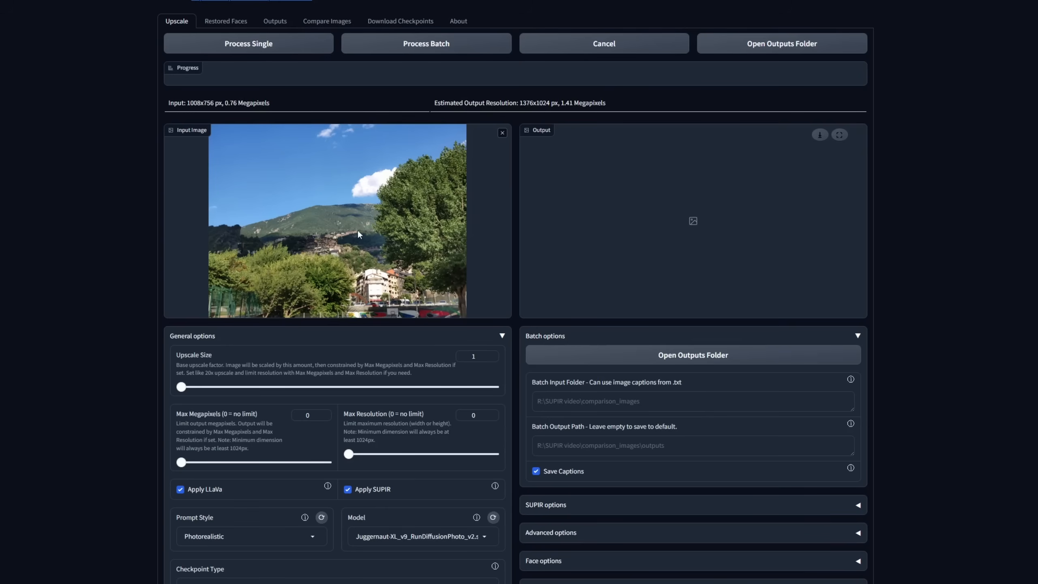
Step: Set the Upscale Size to 2 and process the single image
double_click(528, 104)
left_click(470, 356)
type("2")
left_click(279, 46)
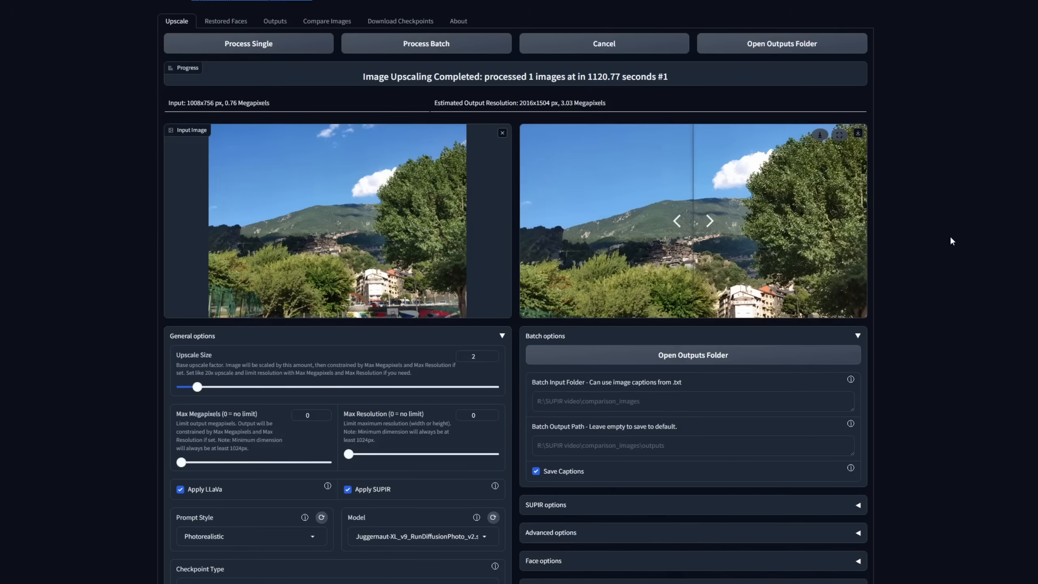
Step: Check the processing time and compare the original with the upscaled output using the comparison slider
double_click(598, 78)
left_click(681, 217)
left_click_drag(673, 221, 721, 229)
left_click(820, 134)
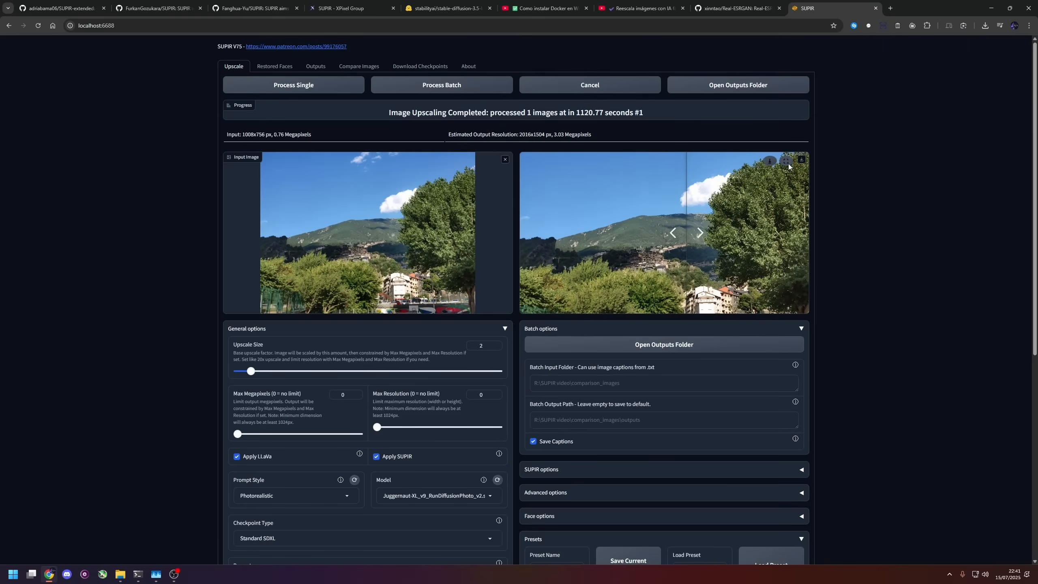
Step: View the output comparison full screen and examine the mountain, trees and buildings before and after upscaling
left_click(786, 161)
scroll(612, 318, "up", 8)
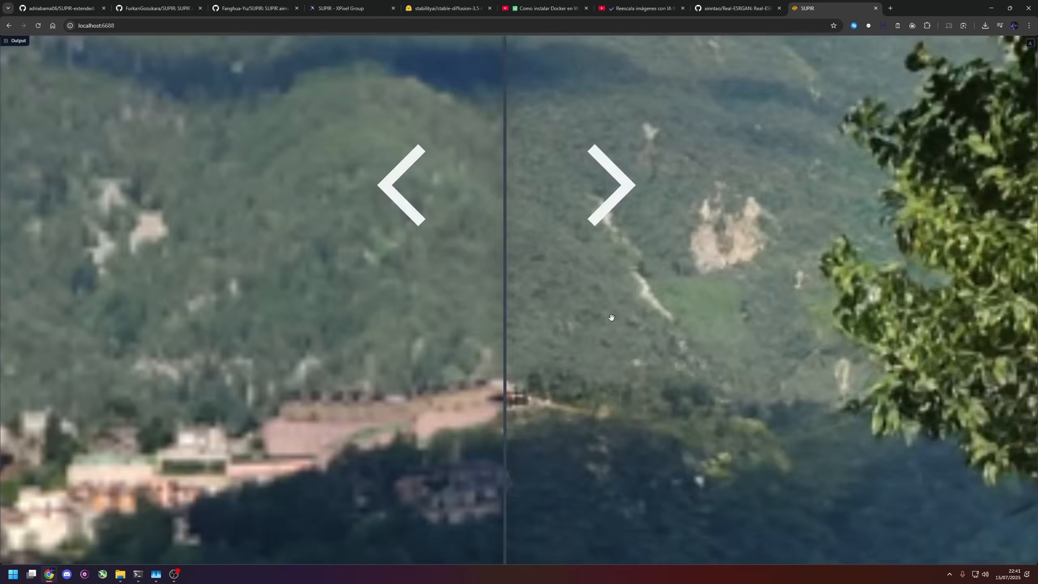
scroll(612, 317, "down", 8)
scroll(612, 318, "up", 2)
left_click_drag(653, 350, 975, 300)
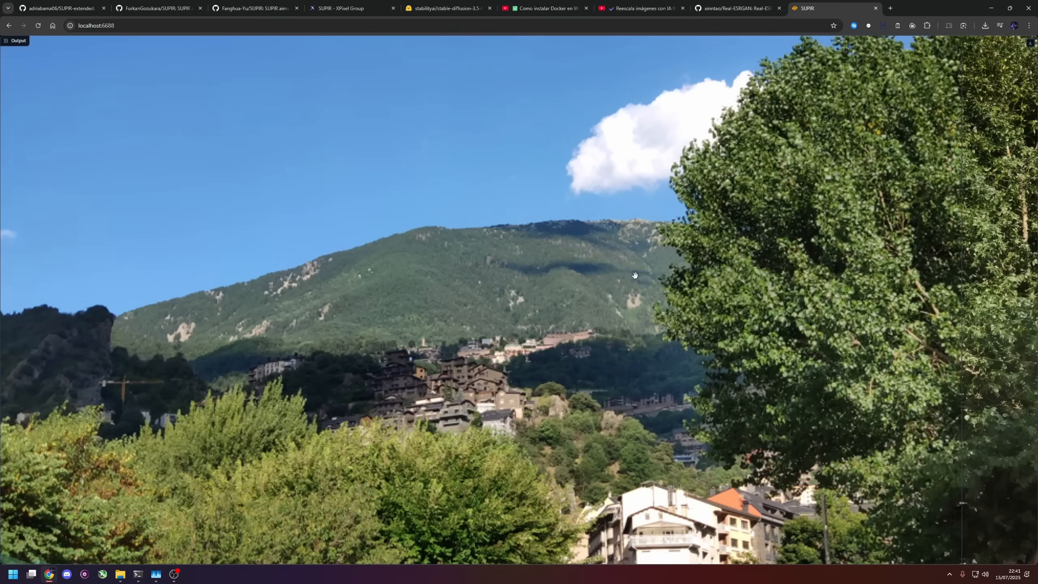
scroll(747, 308, "down", 2)
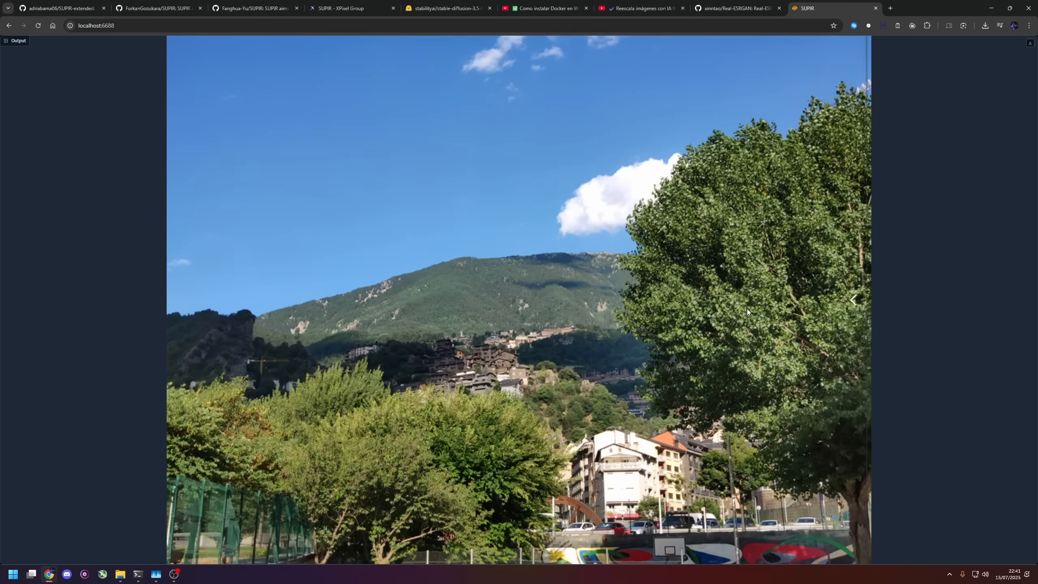
scroll(747, 308, "up", 1)
scroll(816, 322, "down", 1)
left_click_drag(816, 322, 178, 436)
left_click_drag(167, 441, 708, 476)
left_click_drag(700, 319, 700, 259)
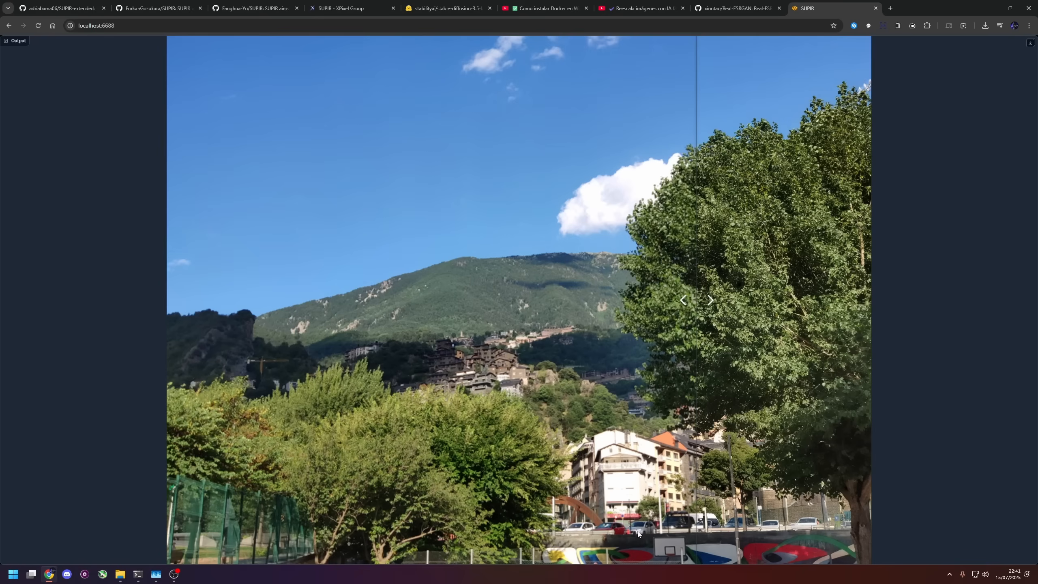
left_click_drag(664, 499, 545, 436)
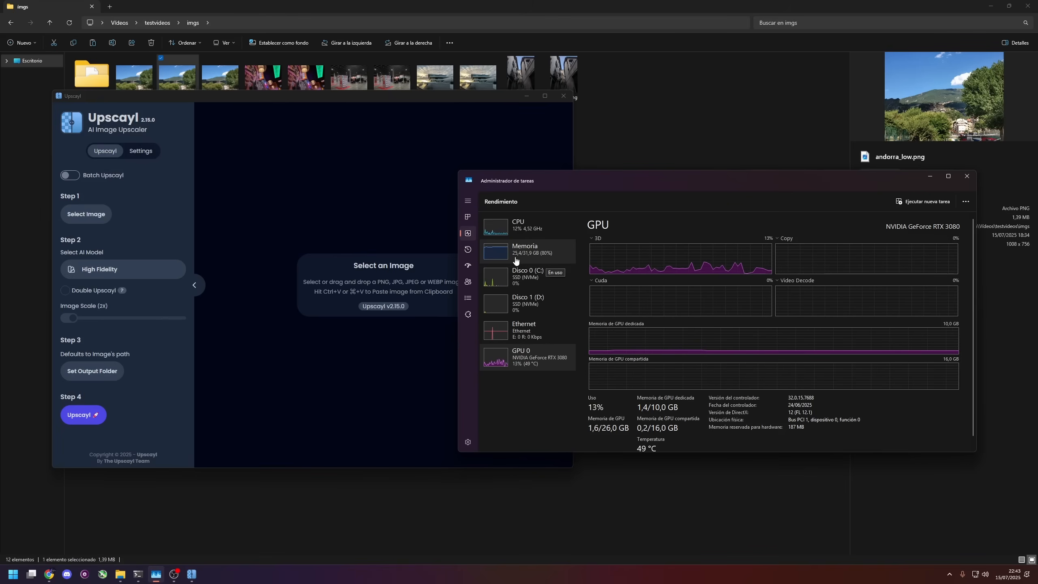
Step: Check the memory usage in Task Manager, stop following the logs and shut down the container with docker compose down
left_click(138, 574)
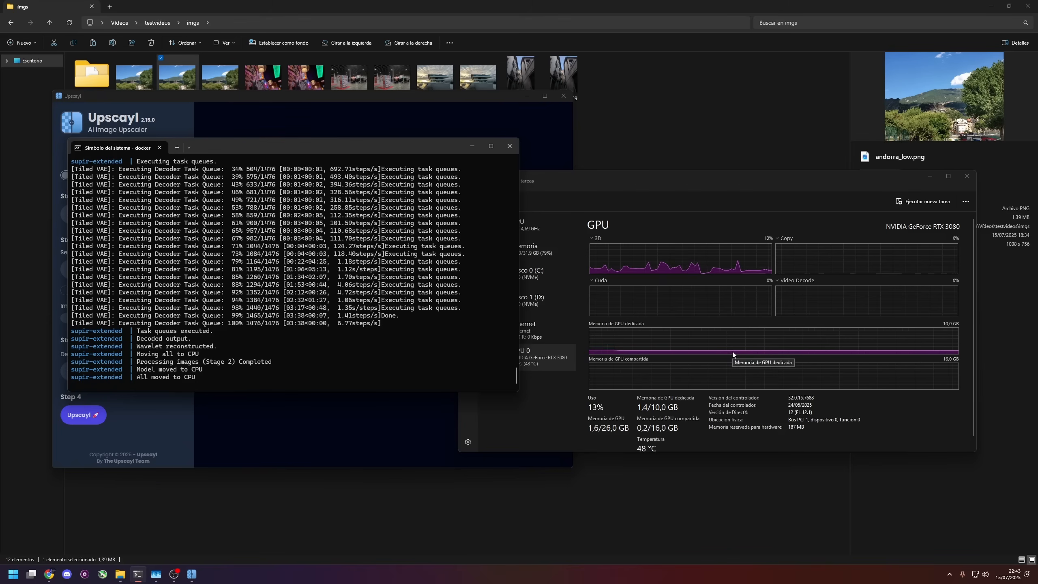
left_click(563, 263)
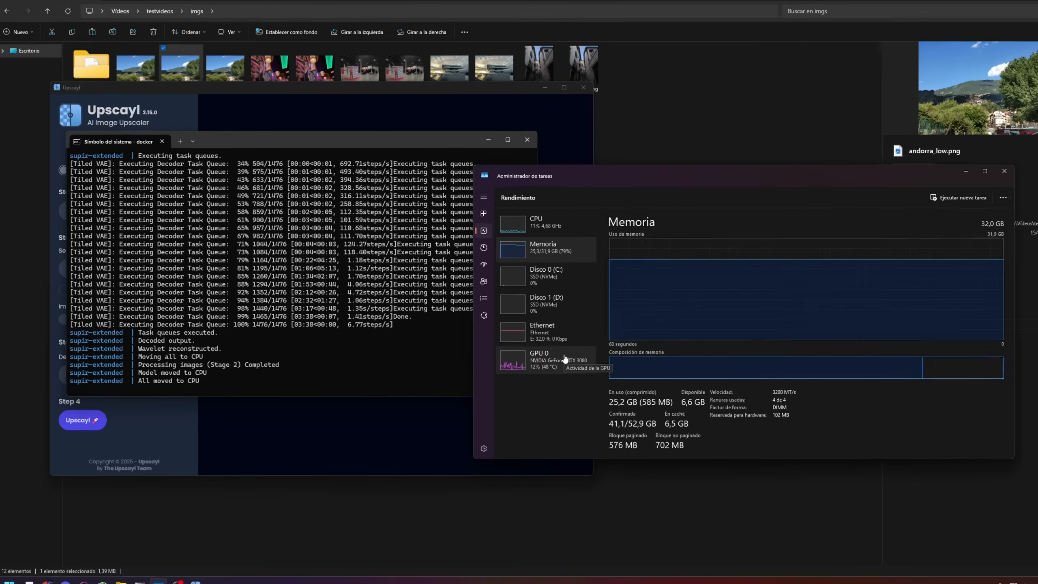
left_click(263, 333)
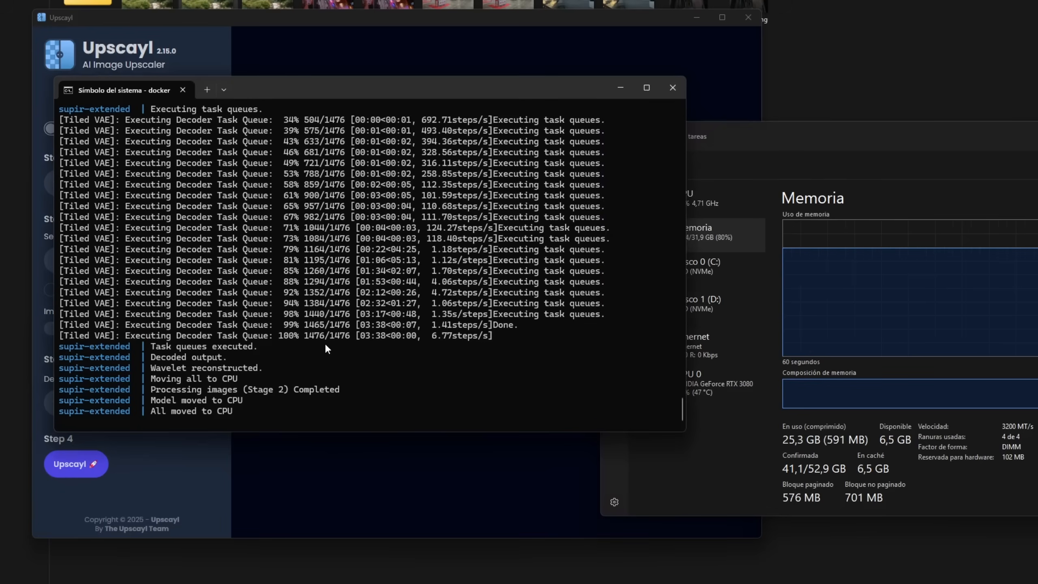
key("ctrl+c")
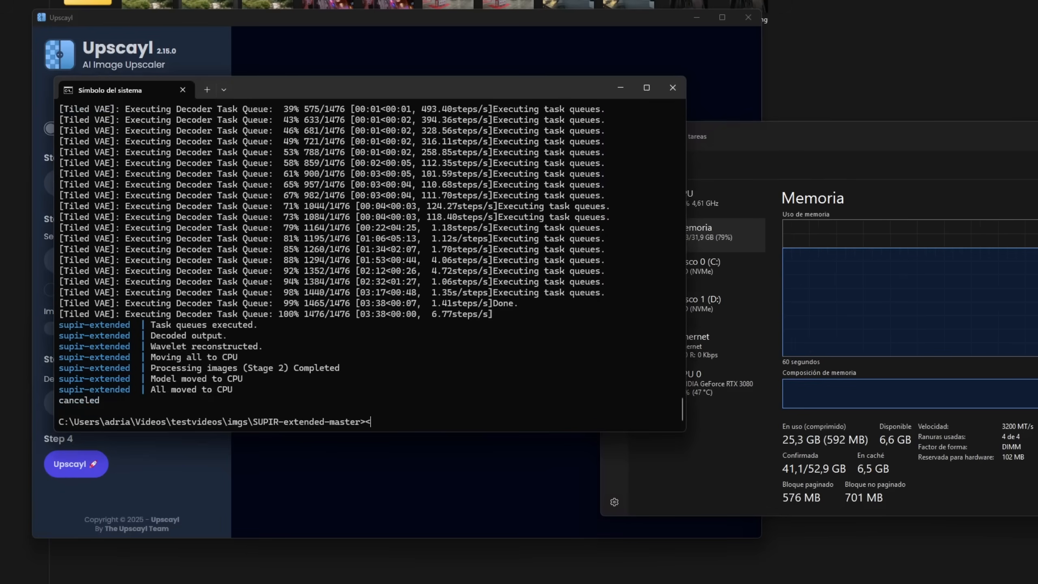
key("BackSpace")
type("docker compose down")
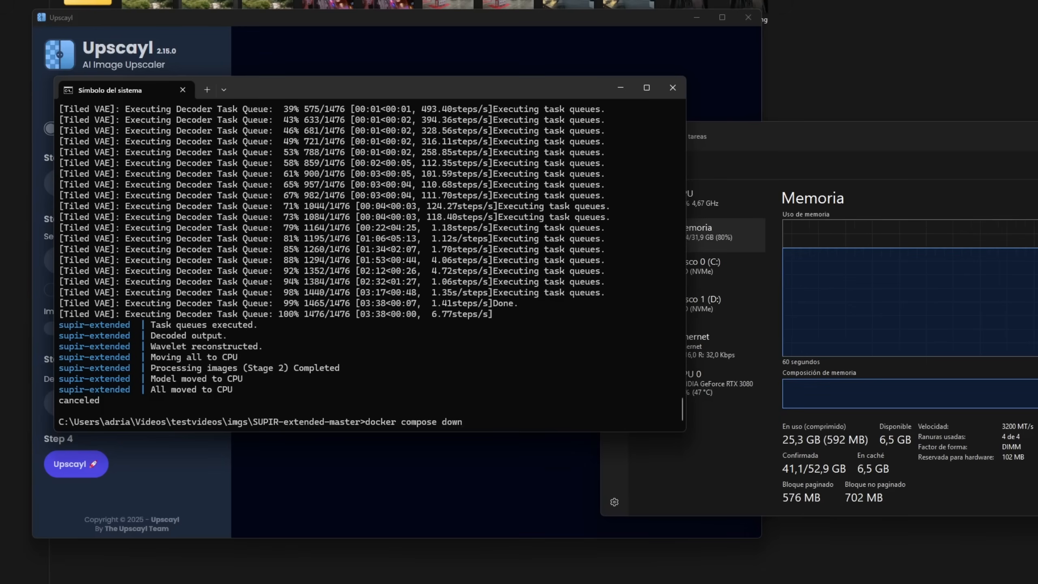
key("Return")
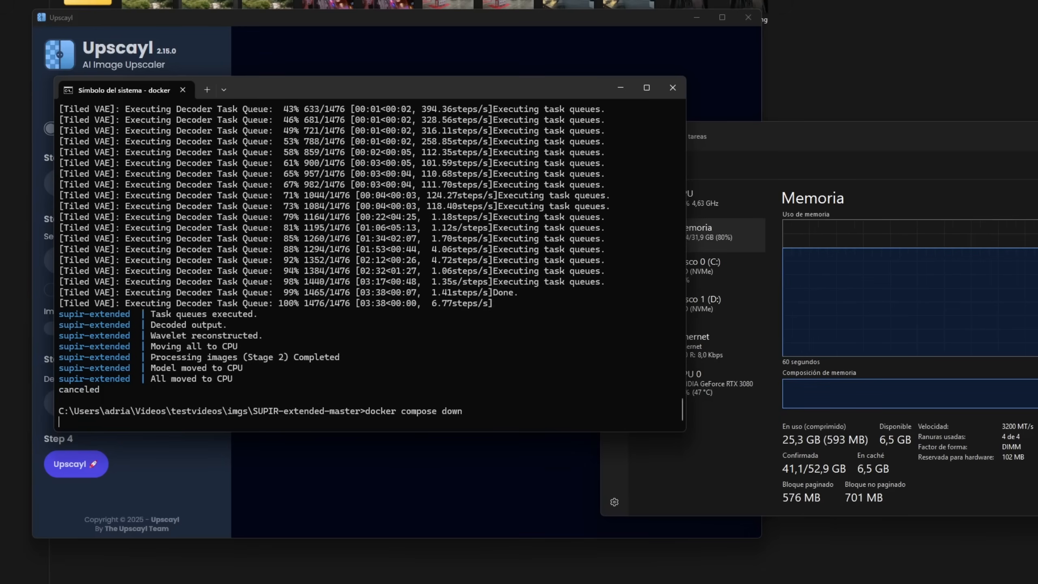
left_click(926, 297)
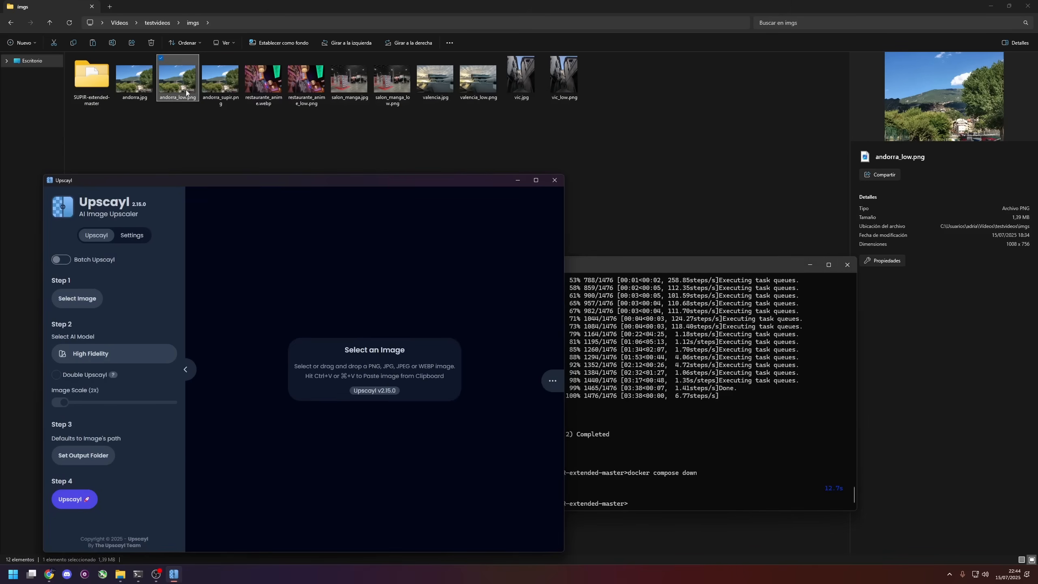
Step: Load andorra_low.png into Upscayl and upscale it 2x with the Ultrasharp (Non-Commercial) model
left_click_drag(177, 80, 330, 377)
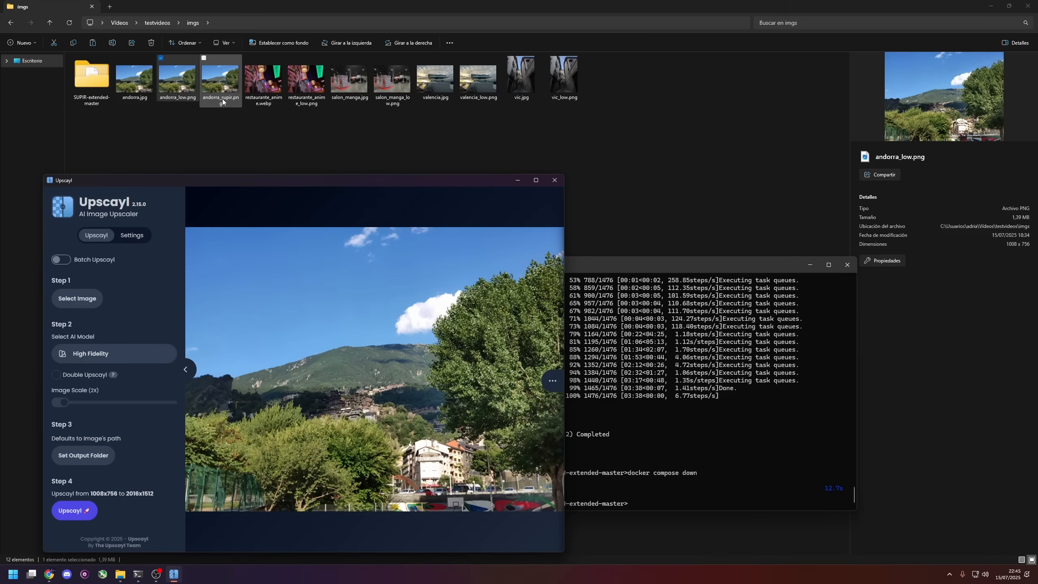
left_click(154, 356)
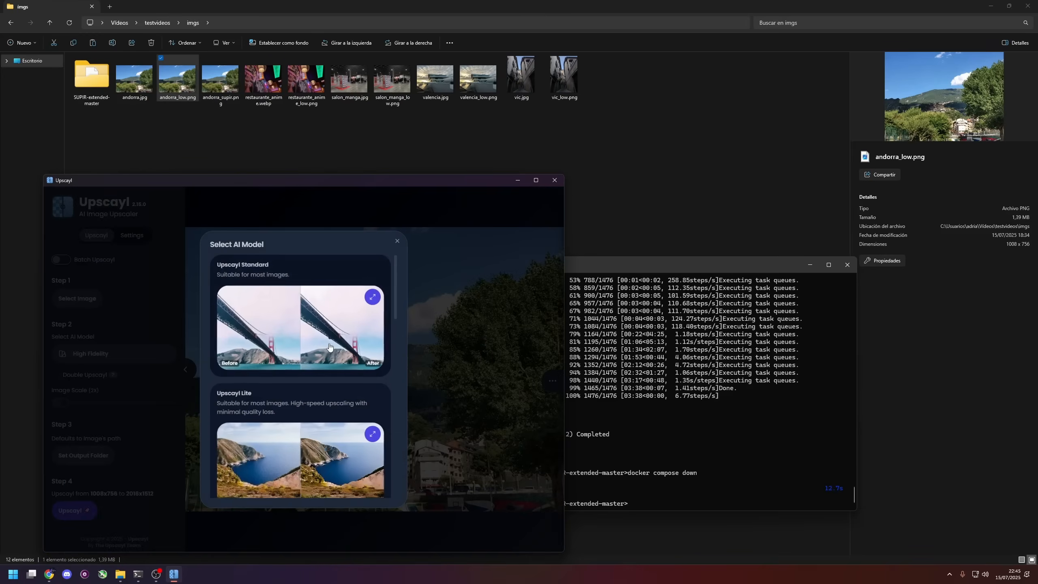
scroll(330, 347, "down", 15)
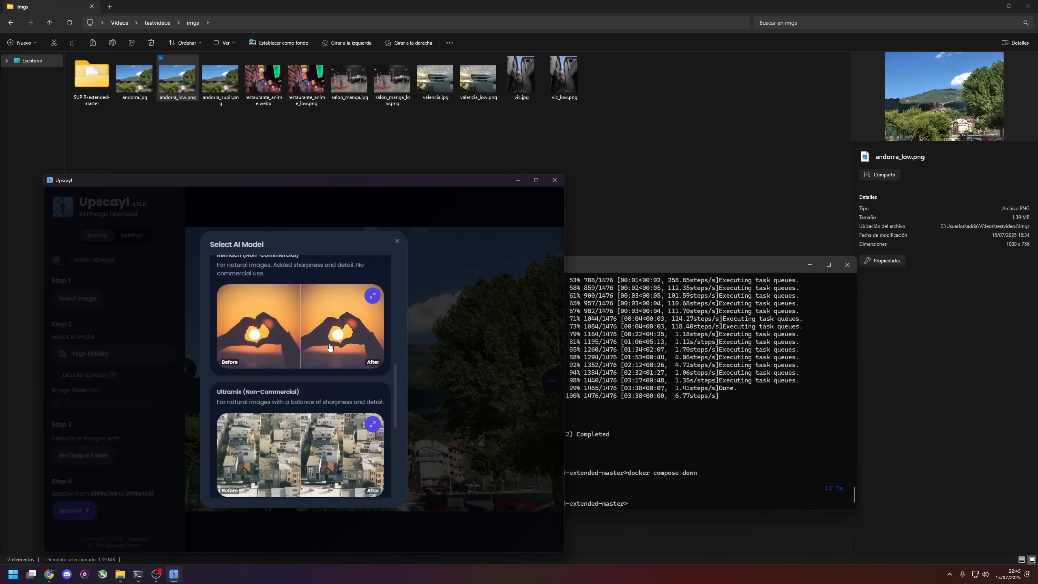
left_click(305, 313)
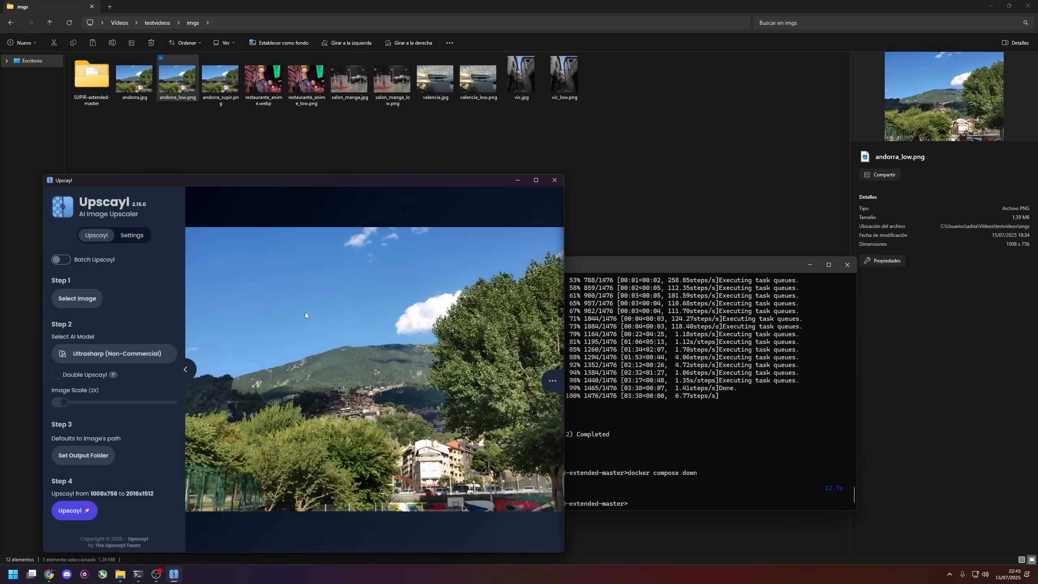
left_click(87, 515)
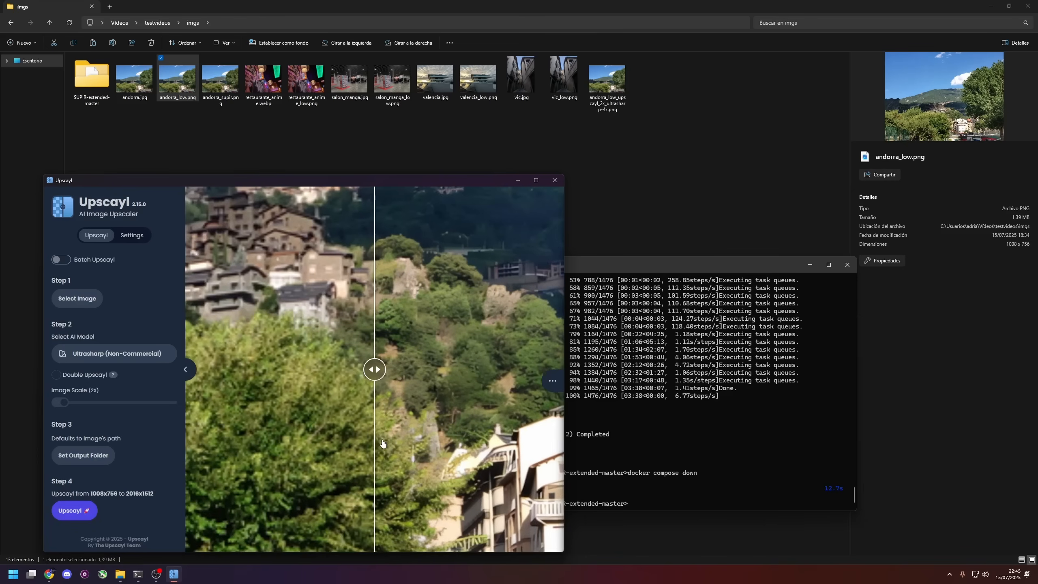
Step: Compare the Ultrasharp result with the original and set the preview's Zoom Amount to 100%
left_click(408, 422)
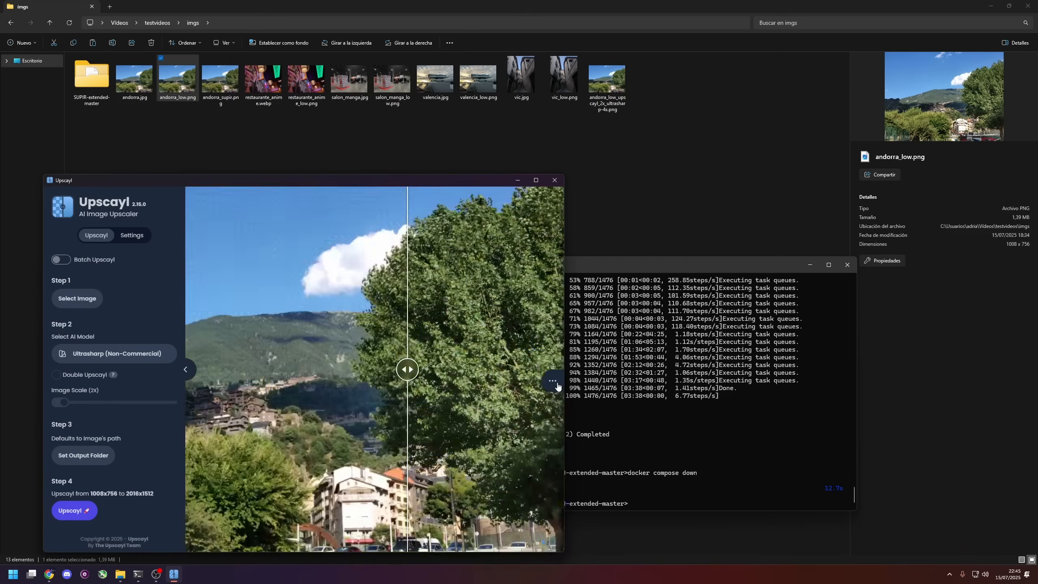
left_click(553, 381)
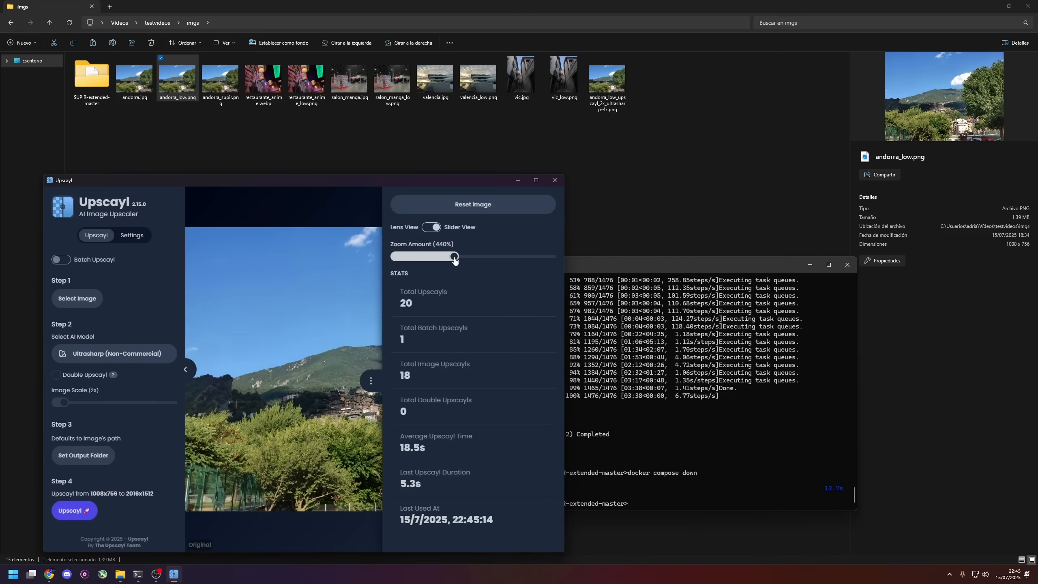
left_click_drag(455, 261, 395, 257)
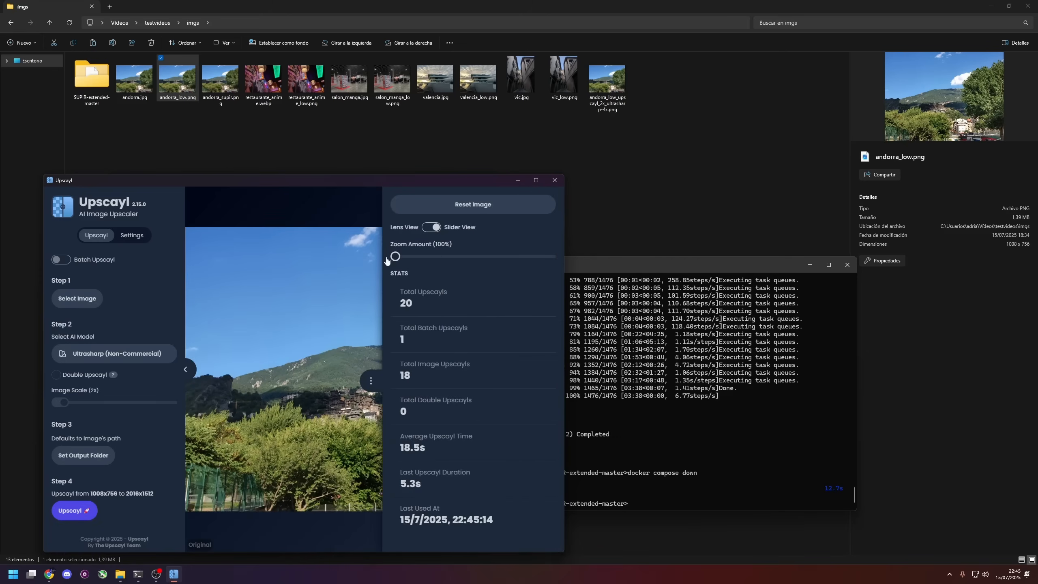
left_click(371, 383)
Step: Upscale the image again with the Upscayl Standard model, and close the terminal and Upscayl windows
left_click(130, 353)
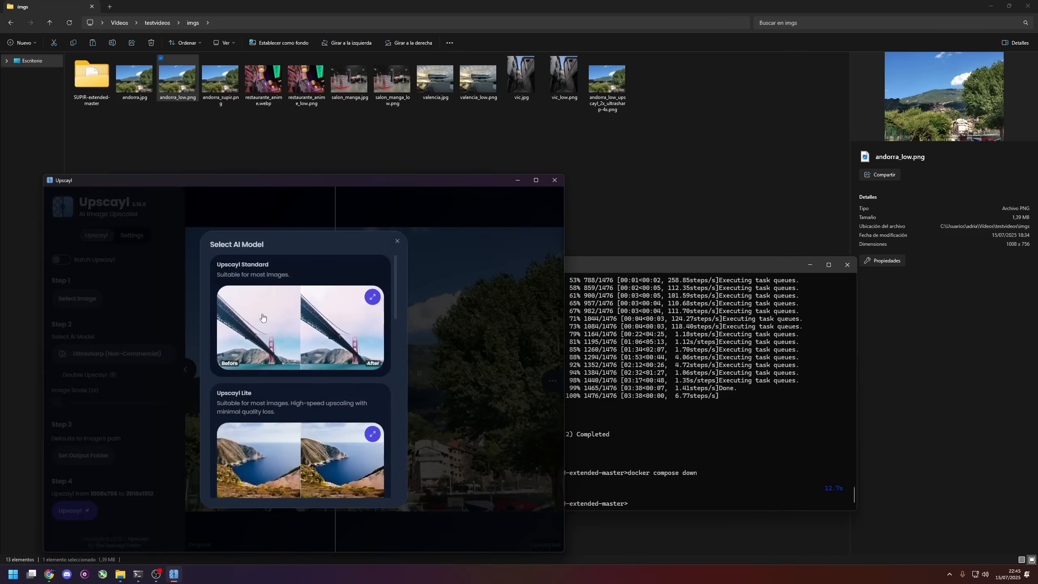
left_click(291, 278)
left_click(84, 510)
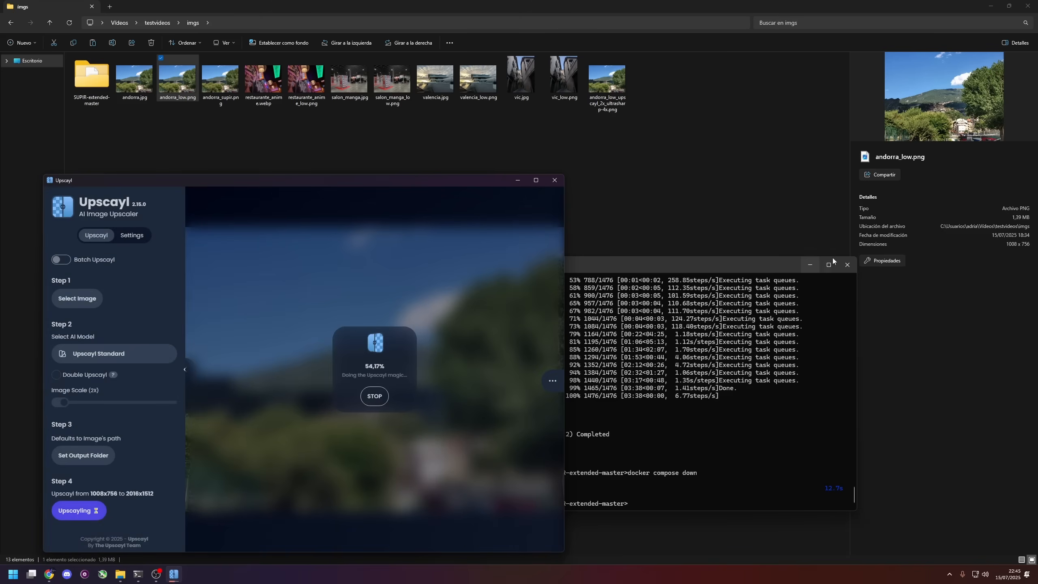
left_click(847, 264)
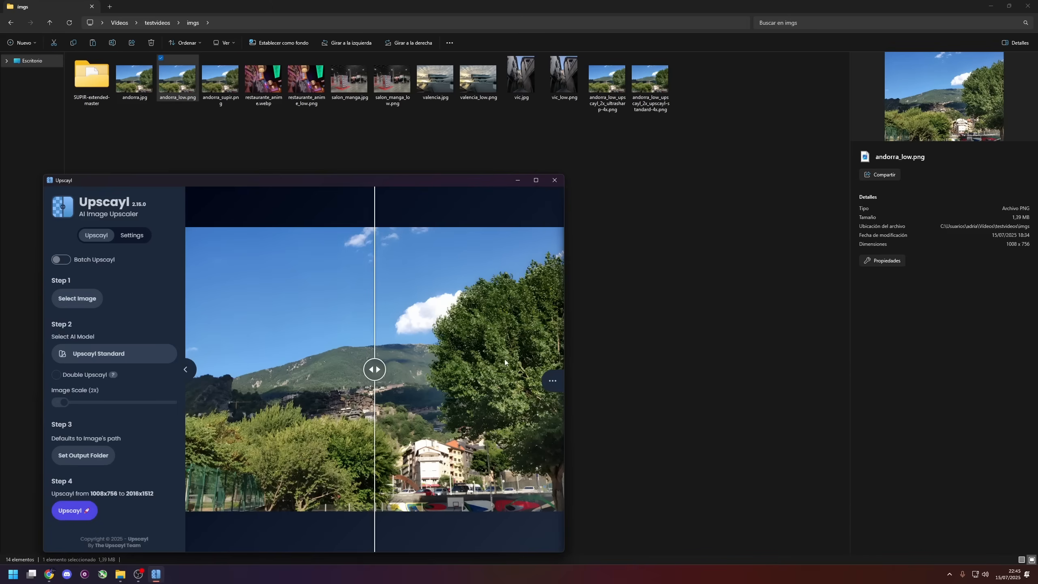
left_click(558, 182)
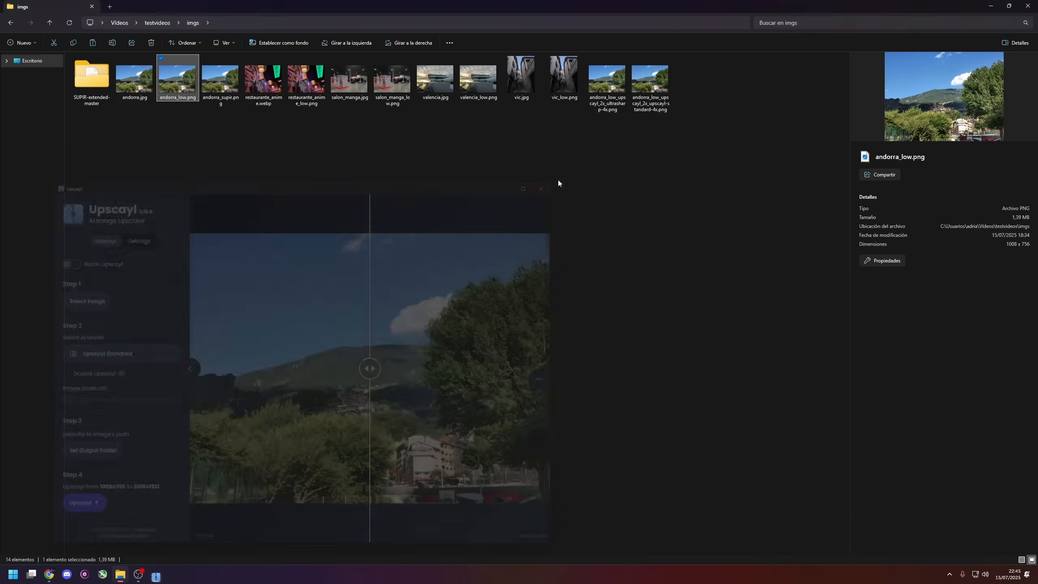